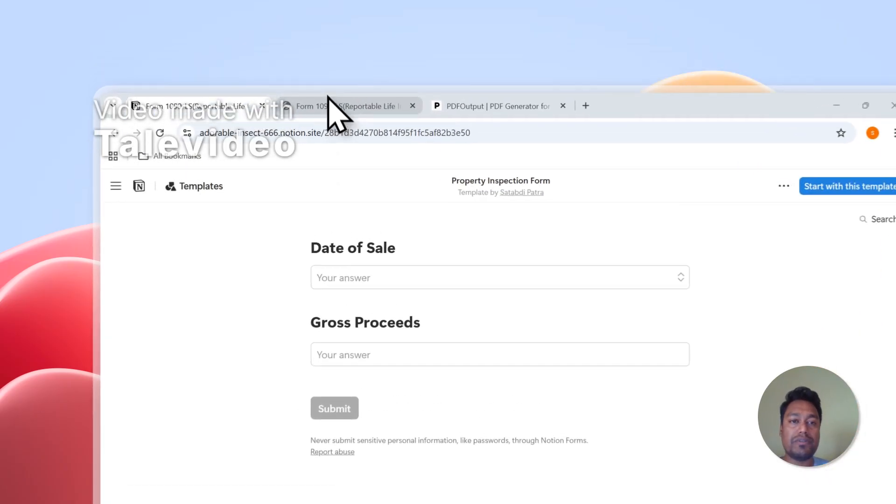
Select Entry-1 and Entry-2 in the Form 1099-LS responses table, individually and together, and clear the selection
left_click(135, 301)
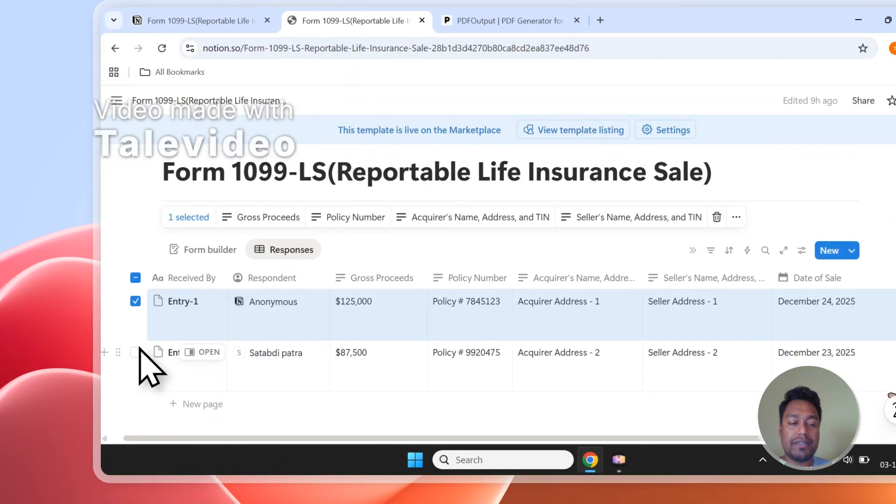
left_click(136, 352)
left_click(135, 301)
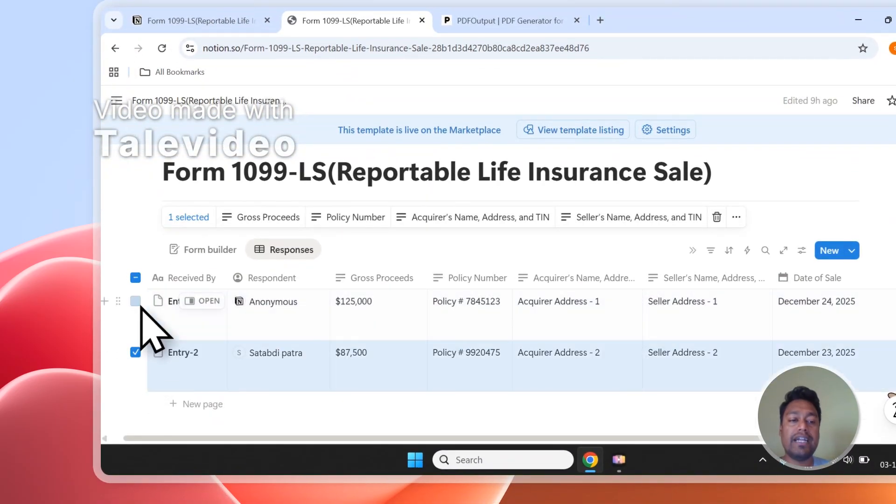
left_click(135, 353)
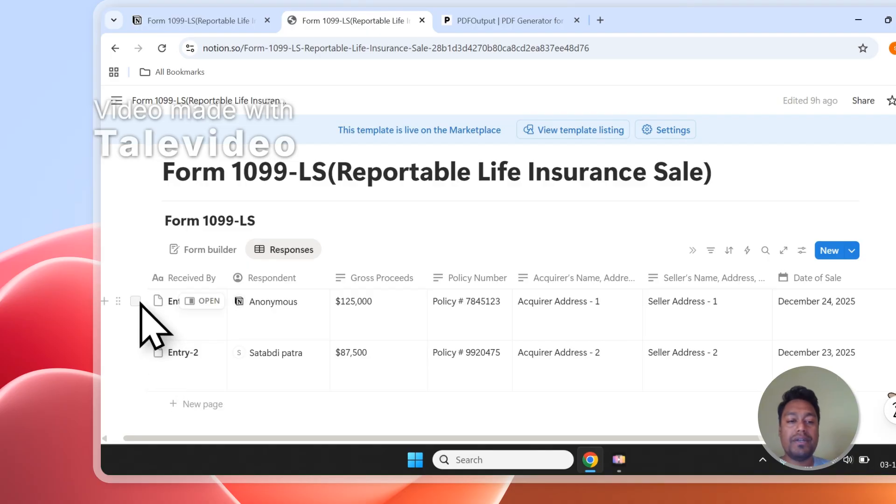
left_click(135, 301)
left_click(136, 353)
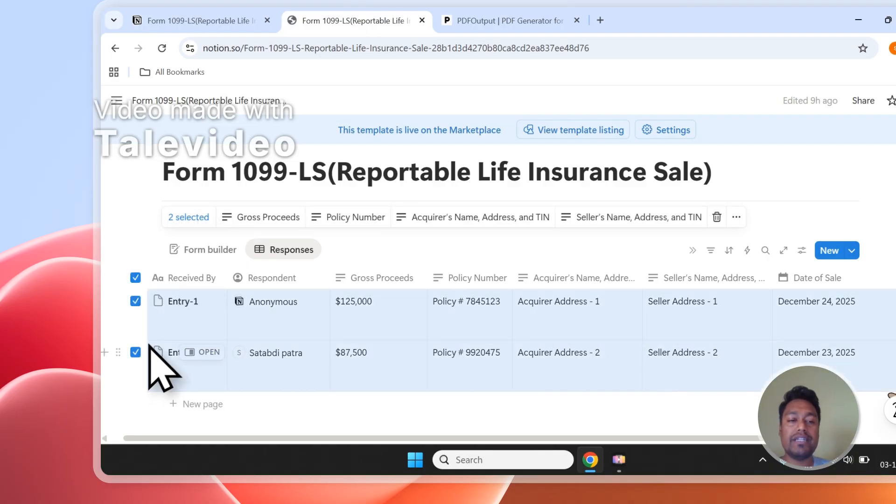
key("Escape")
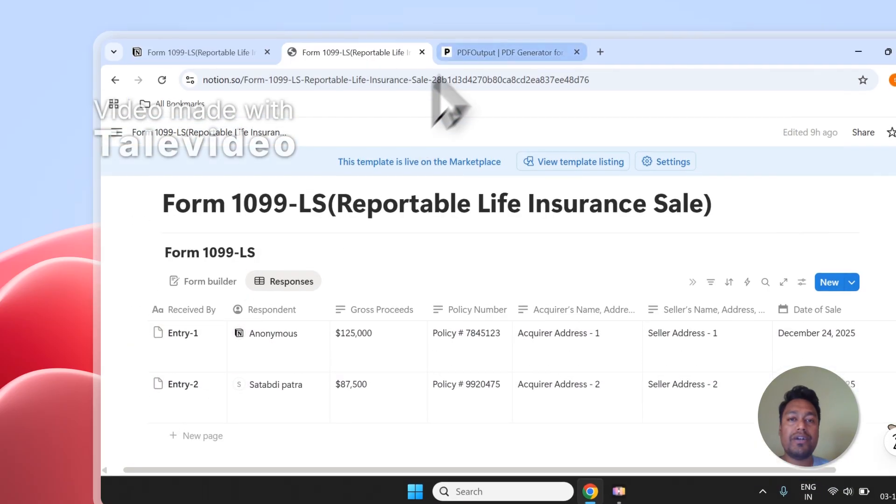
Switch to the PDFOutput site and read its homepage description of generating PDFs from Google Docs with a Notion database
left_click(504, 20)
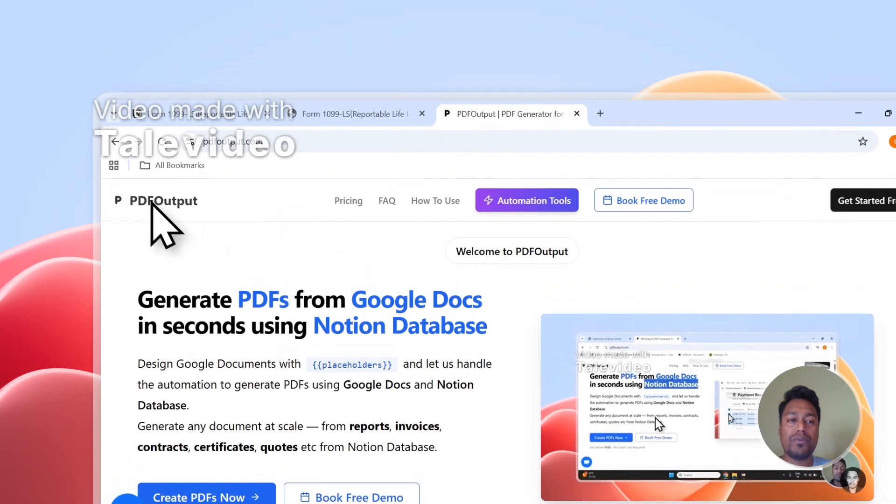
left_click_drag(240, 303, 283, 307)
left_click_drag(353, 305, 482, 305)
left_click_drag(315, 328, 483, 332)
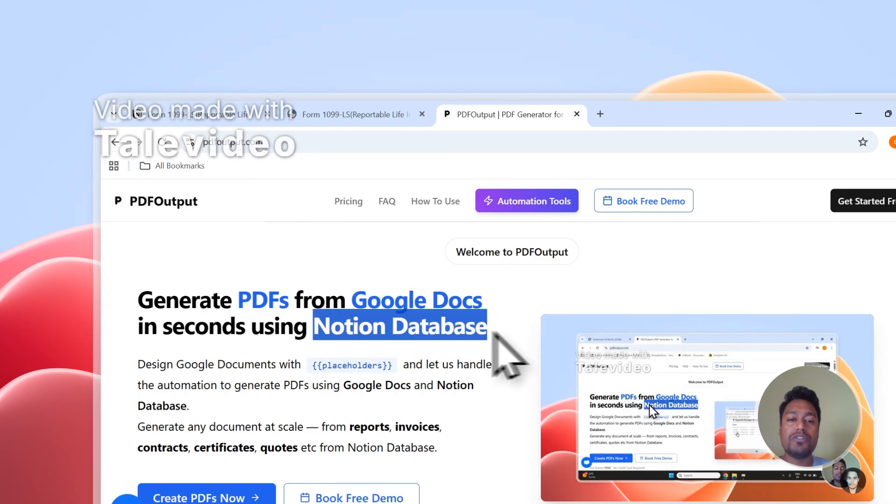
left_click(355, 115)
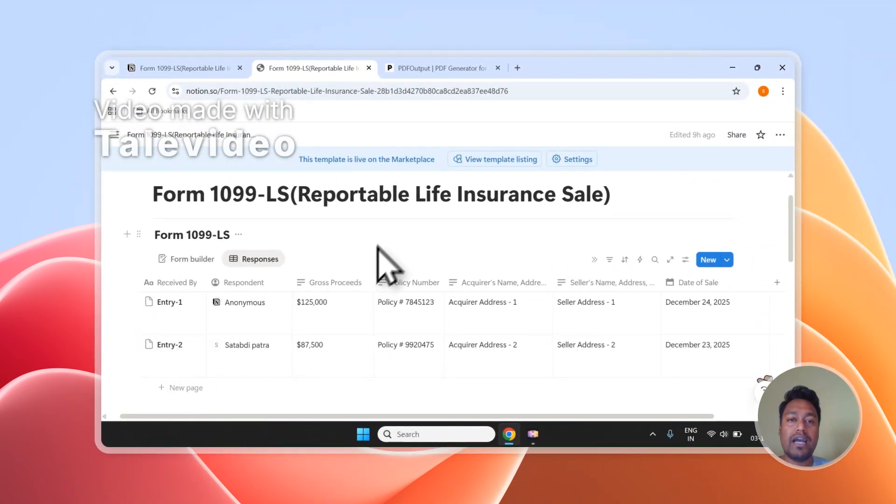
left_click(441, 68)
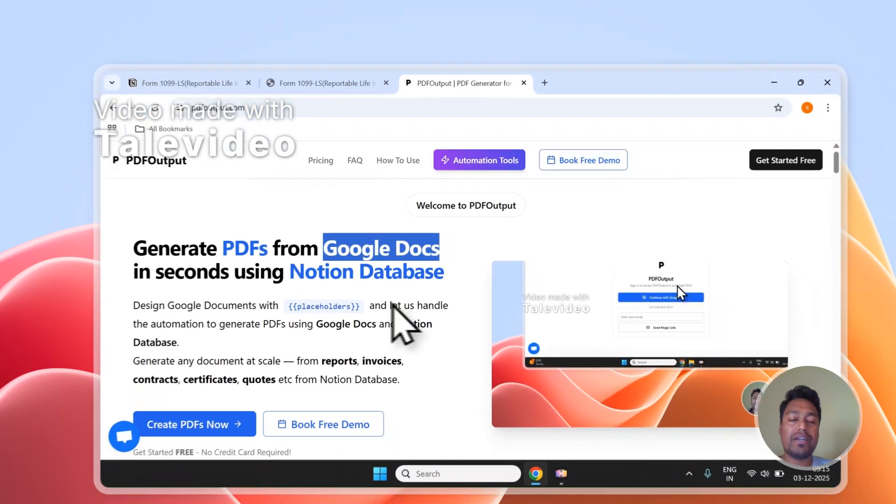
scroll(154, 330, "down", 1)
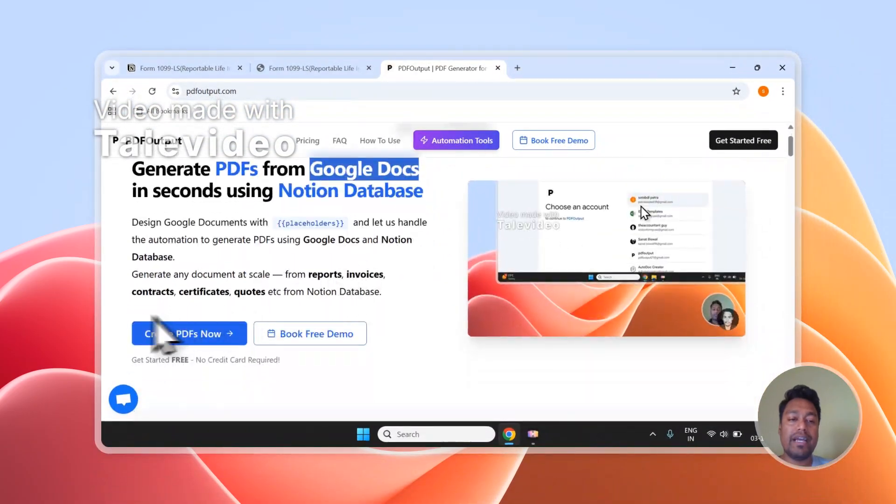
left_click_drag(191, 274, 273, 275)
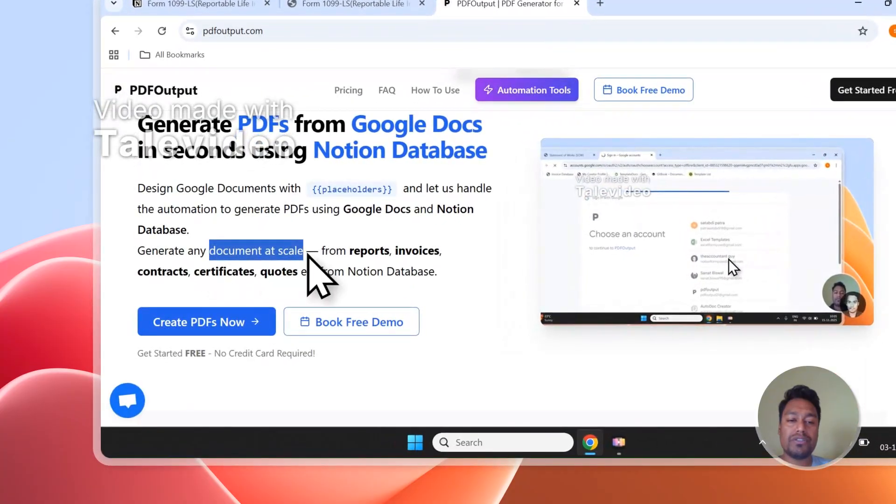
double_click(367, 251)
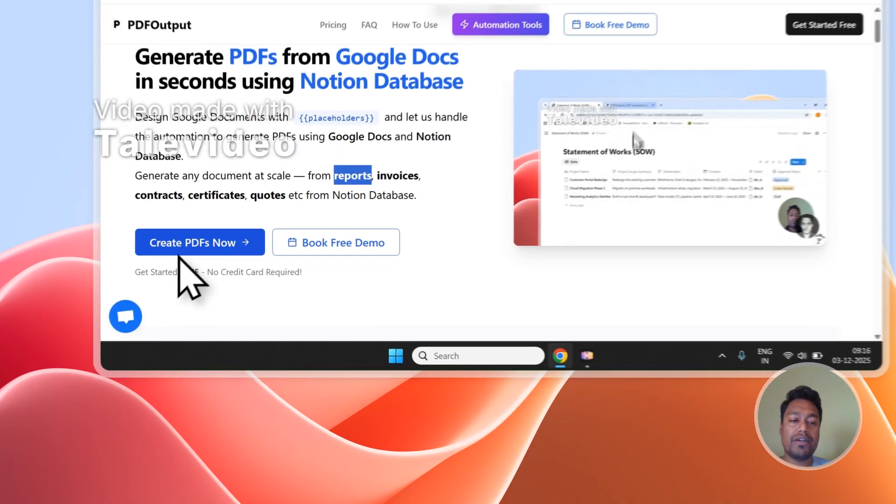
Start creating PDFs and sign in to PDFOutput with the Google account, accepting the consent request
left_click(179, 255)
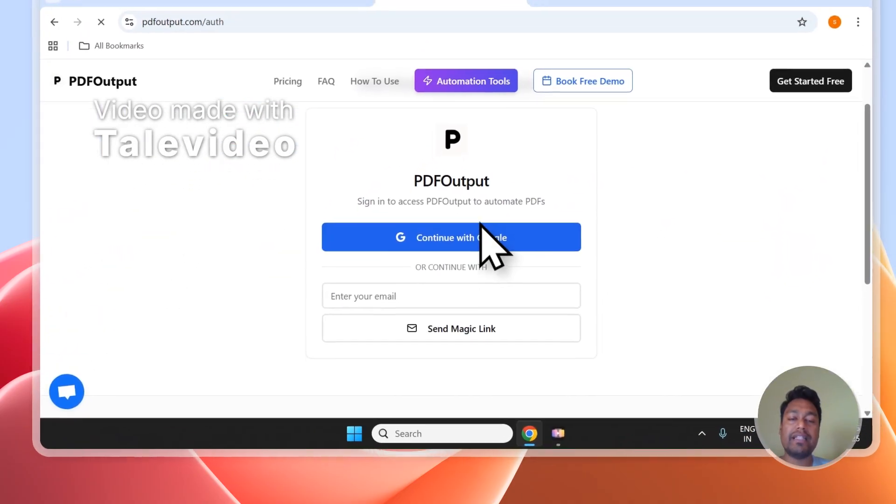
left_click(480, 227)
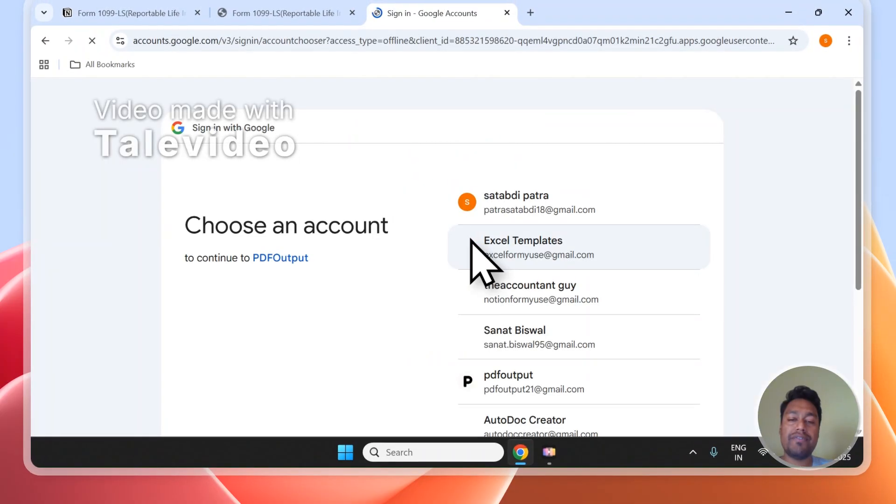
left_click(554, 298)
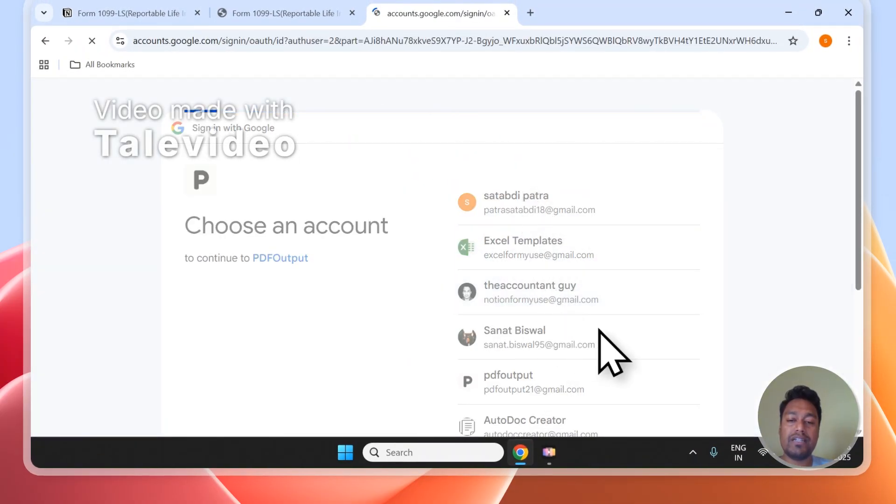
left_click(669, 347)
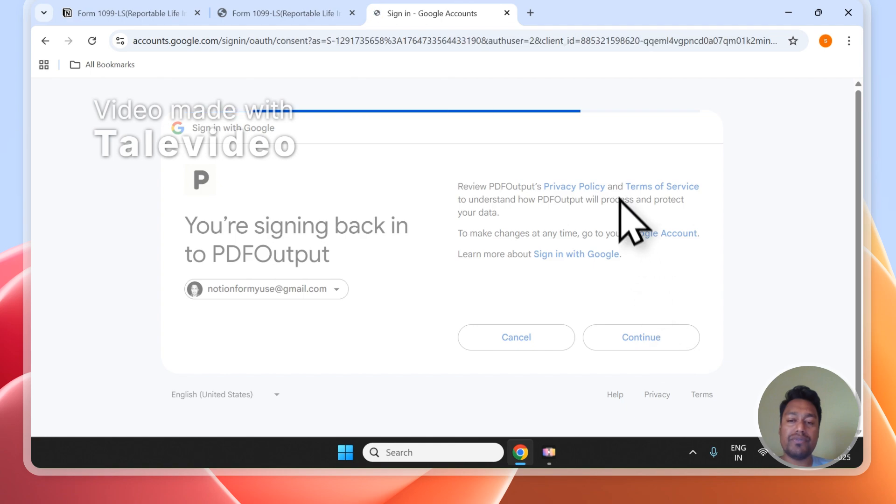
left_click(656, 426)
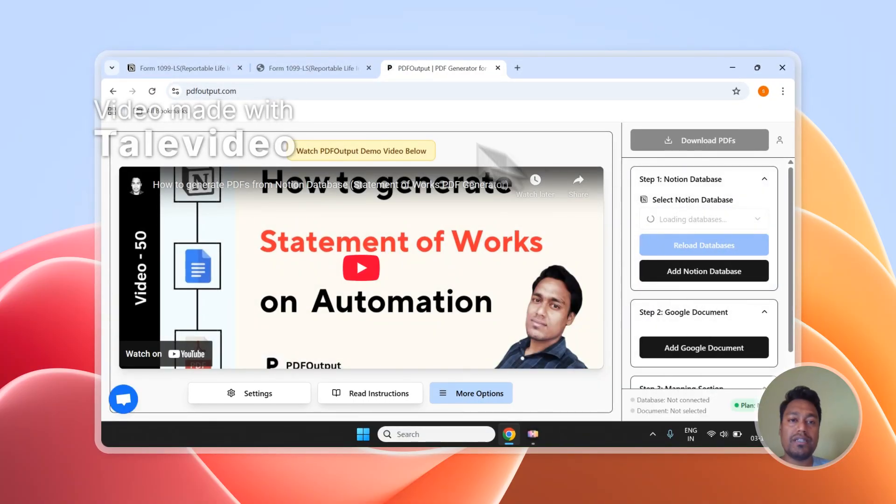
Examine PDFOutput's setup steps and the property list of the Room Booking Form database, after checking the Form 1099-LS page in Notion
left_click(313, 68)
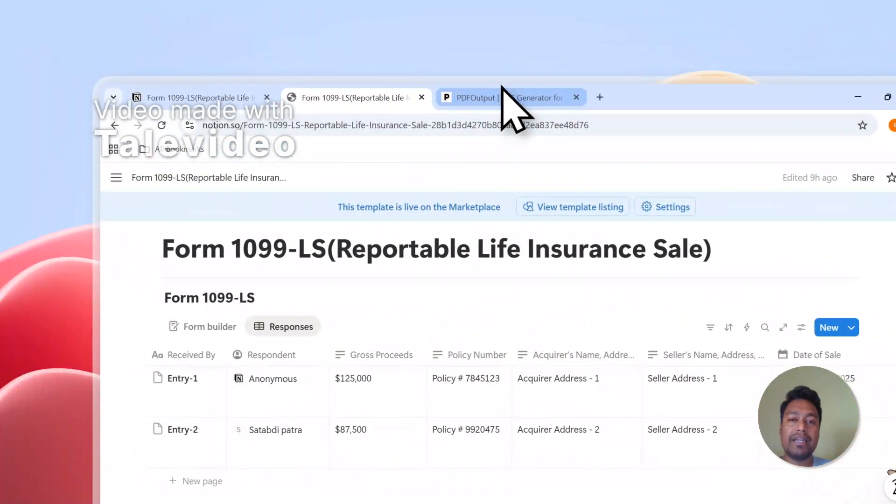
left_click(280, 22)
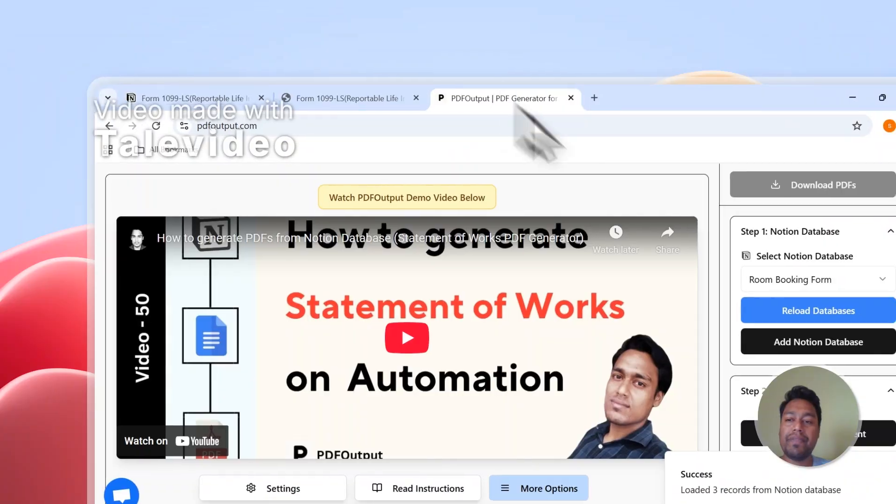
scroll(856, 294, "down", 3)
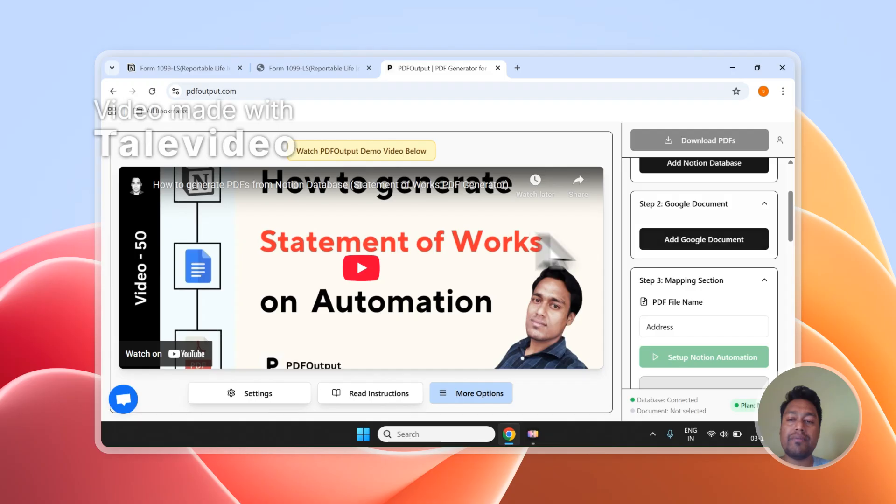
scroll(690, 238, "down", 5)
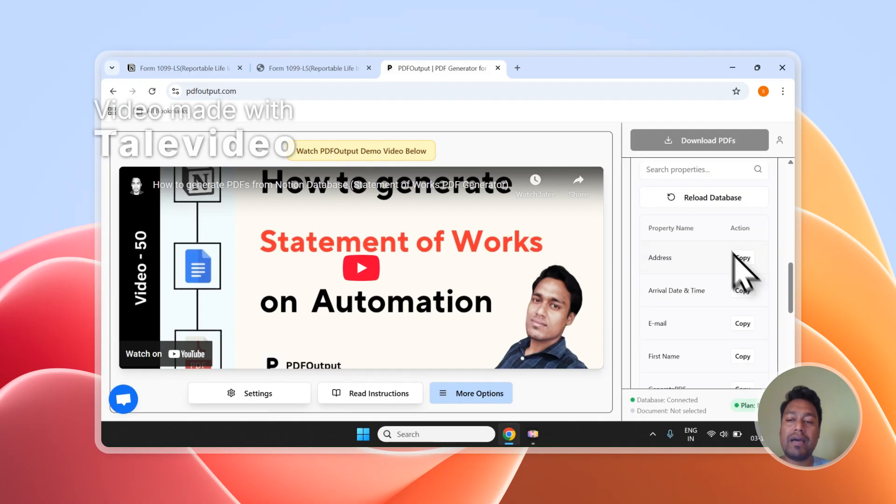
scroll(749, 280, "down", 6)
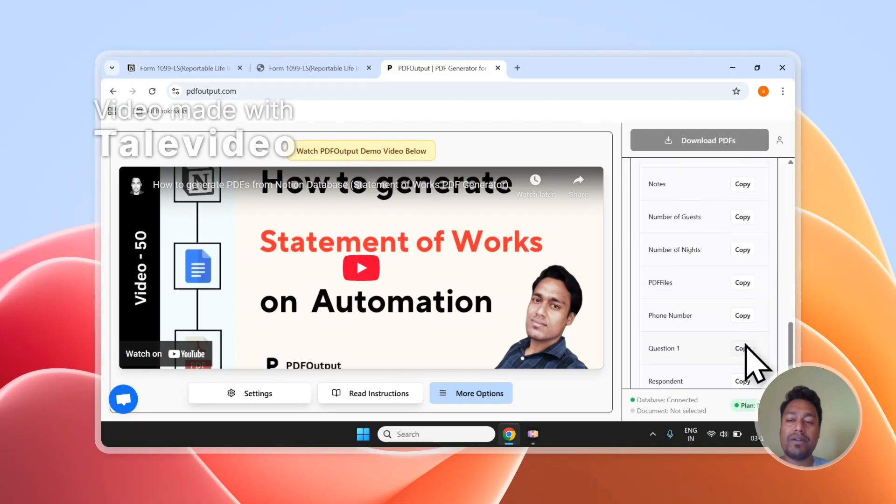
scroll(736, 280, "up", 10)
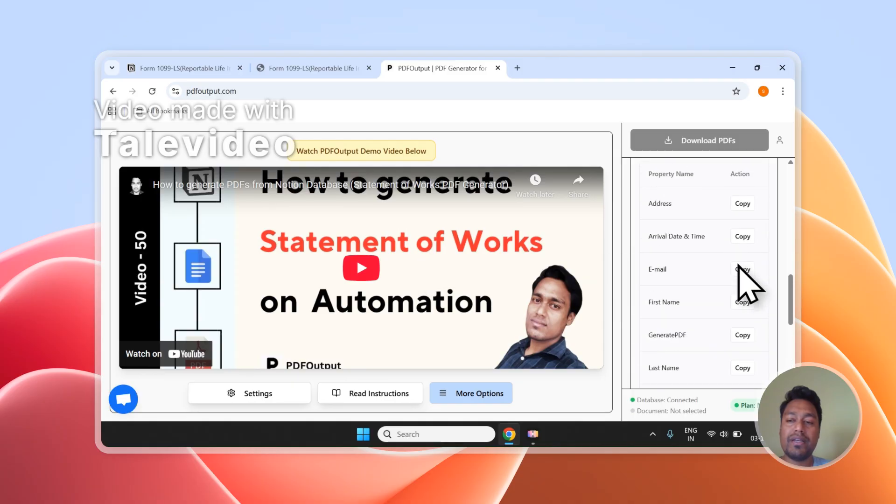
Start adding a Notion database to PDFOutput and copy the page title "Form 1099-LS(Reportable Life Insurance Sale)" from Notion
left_click(711, 274)
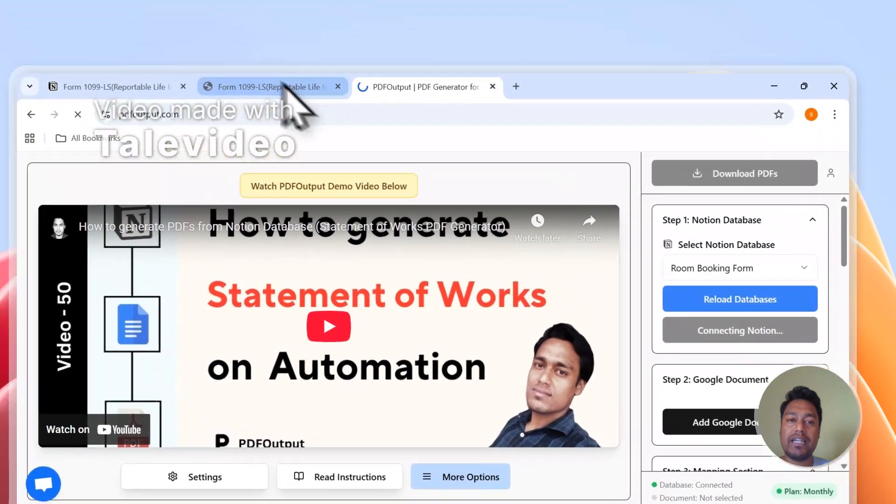
left_click(177, 23)
left_click_drag(681, 272, 168, 276)
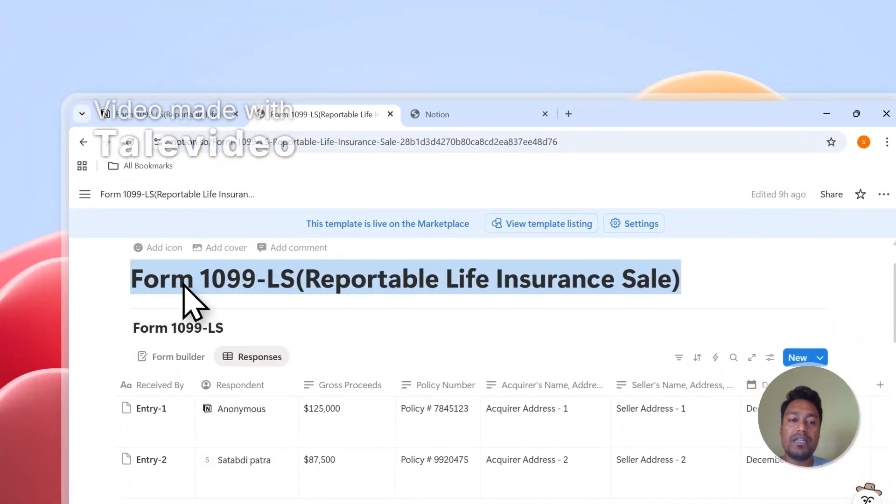
right_click(183, 285)
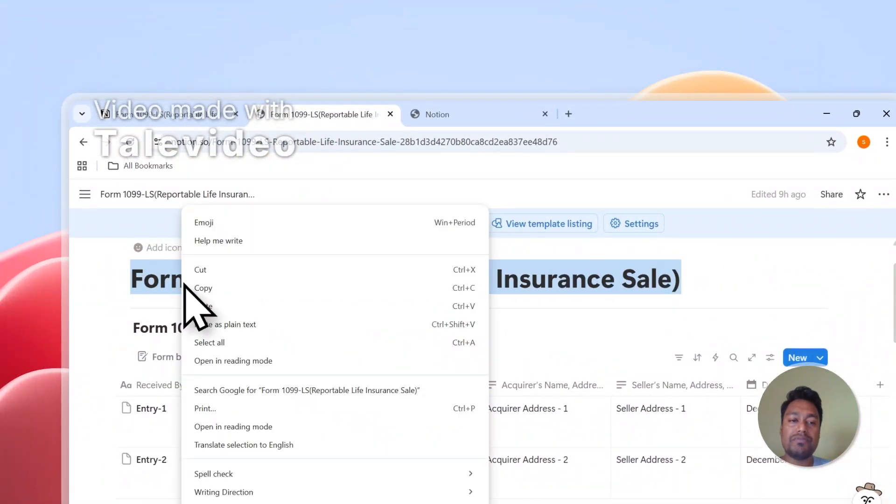
left_click(225, 290)
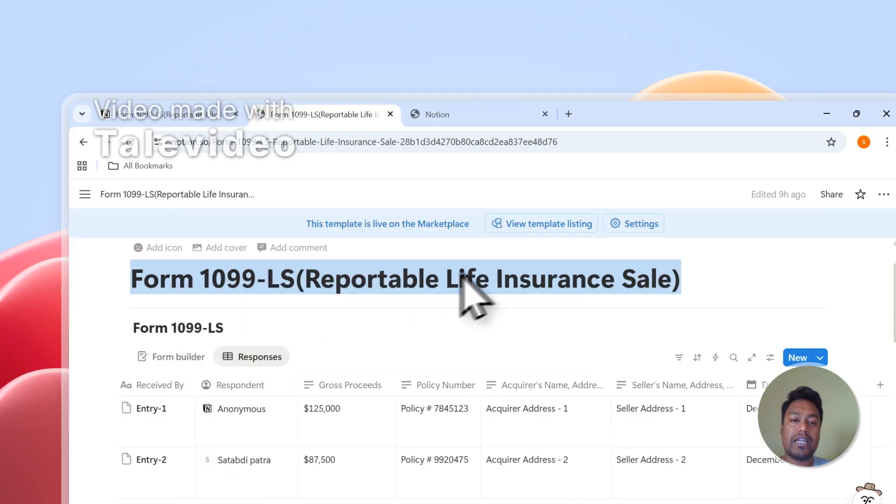
Search the integration's page selection for the copied title, give PDFOutput access to the Form 1099-LS(Reportable Life Insurance Sale) page, and expand the Private pages
left_click(466, 108)
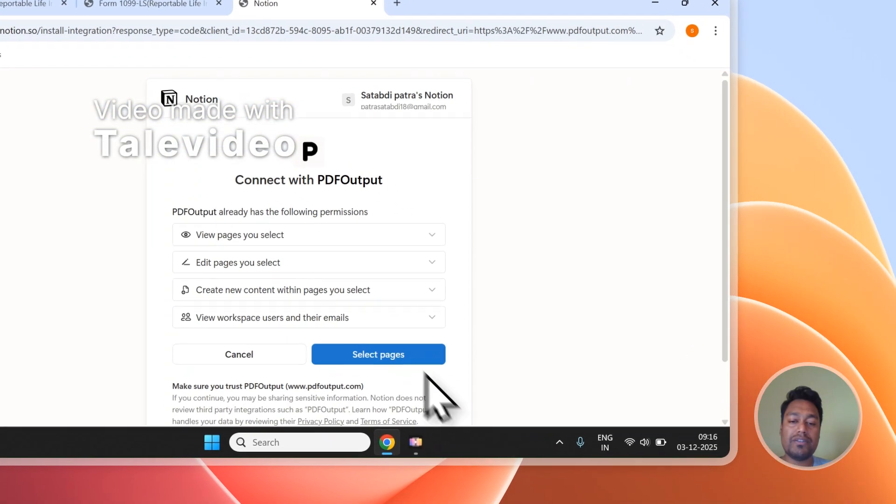
left_click(563, 346)
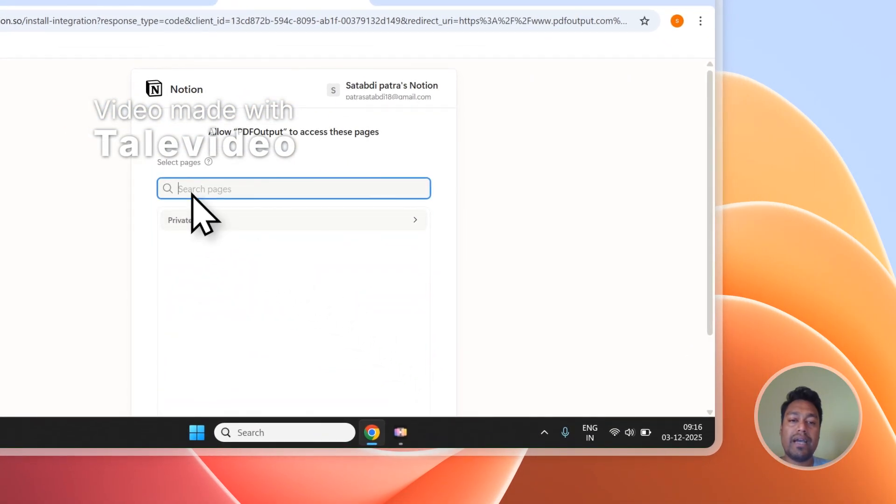
right_click(193, 192)
left_click(231, 269)
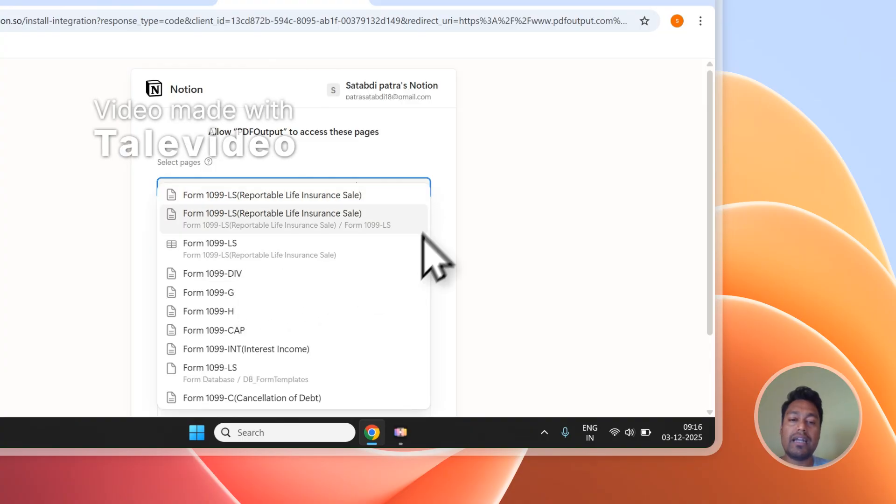
left_click(228, 199)
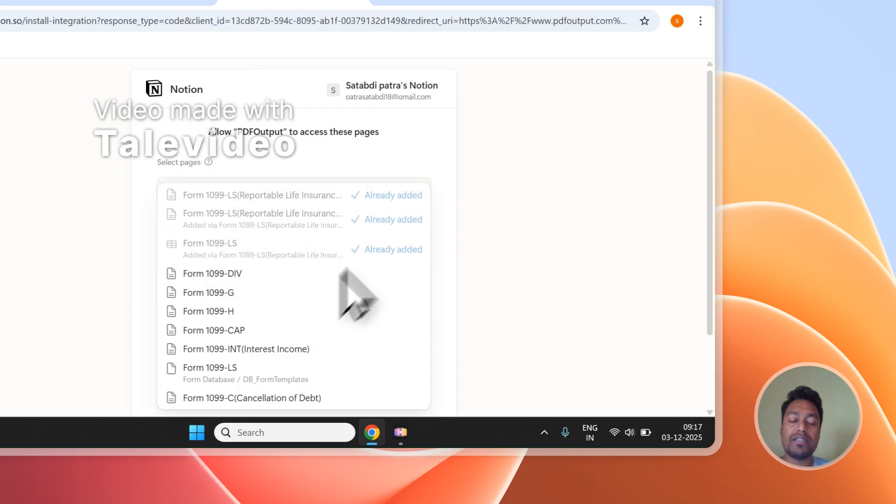
left_click(393, 136)
left_click(266, 223)
left_click(199, 188)
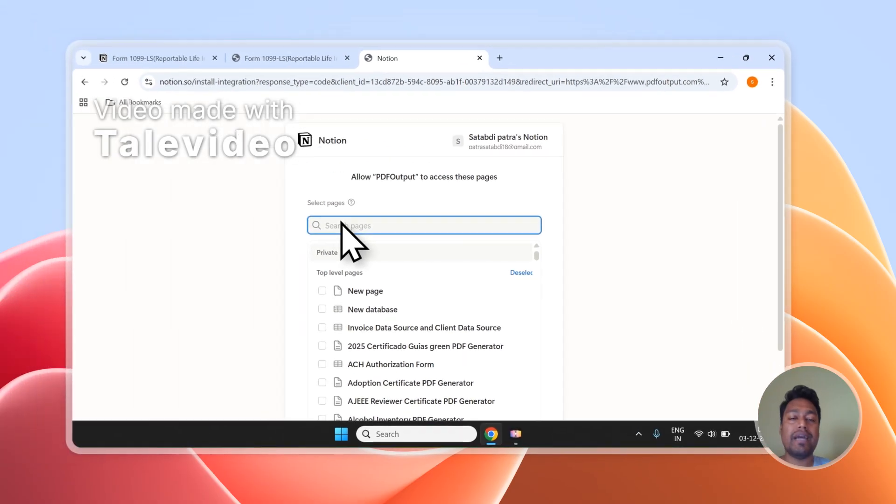
Return to the Form 1099-LS page in Notion and examine its title as the name of the page being shared
scroll(377, 229, "down", 1)
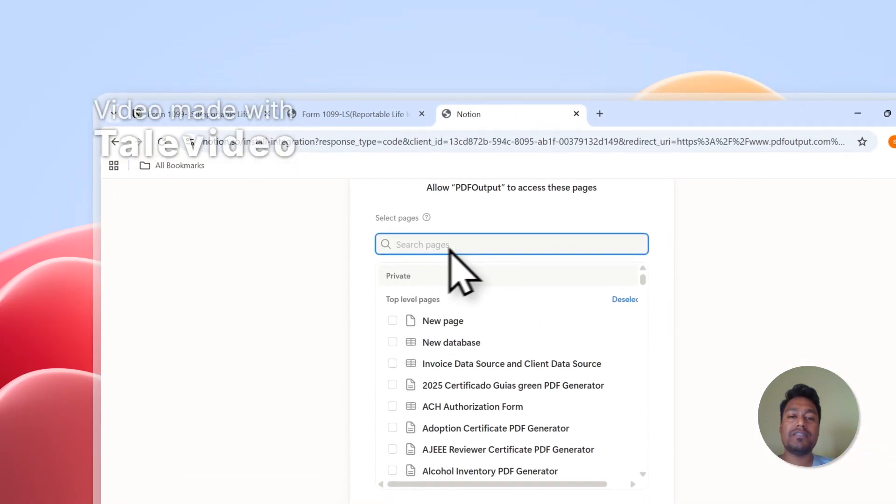
left_click(344, 116)
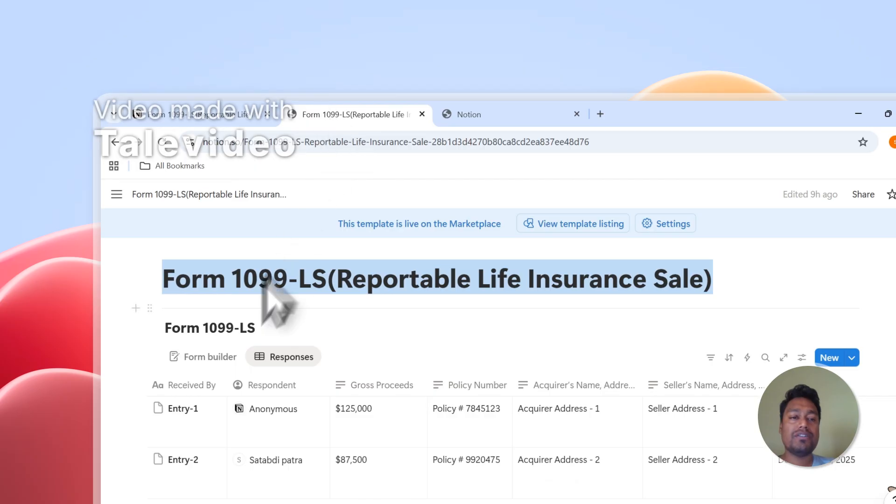
left_click(217, 279)
left_click_drag(172, 282, 245, 287)
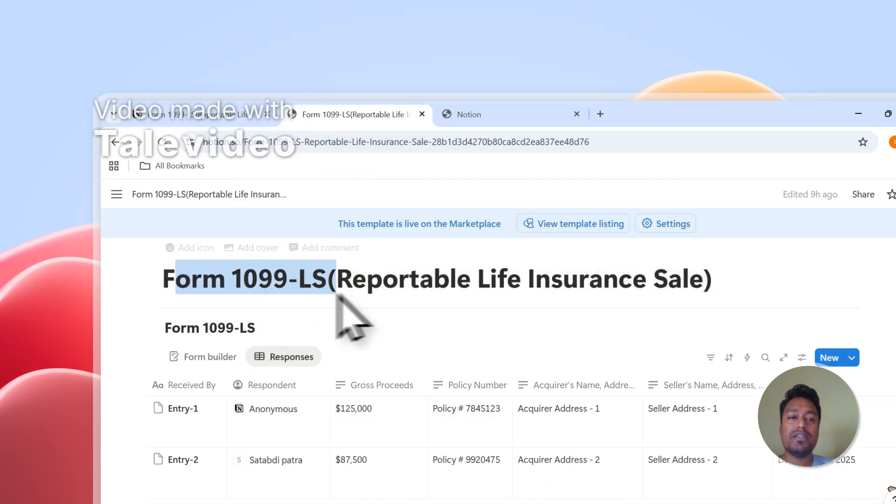
Check the page title in Notion once more, and allow PDFOutput's integration to access the selected page
left_click(195, 280)
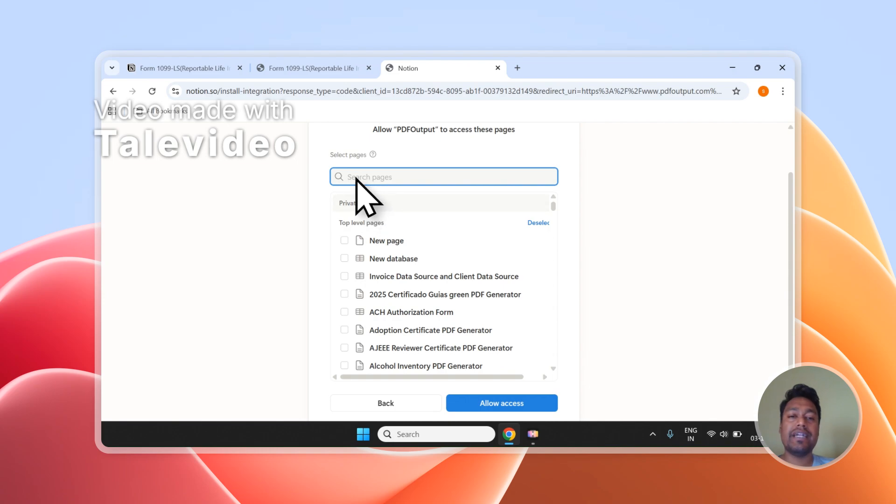
left_click(345, 68)
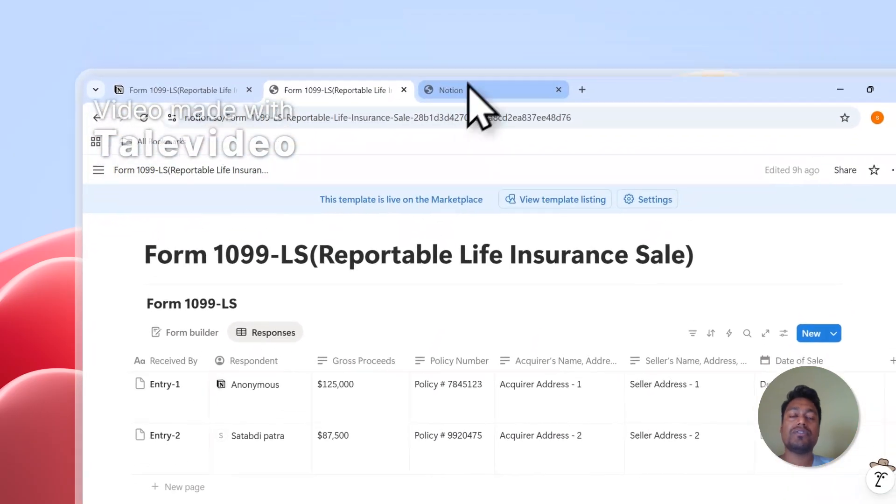
left_click(469, 87)
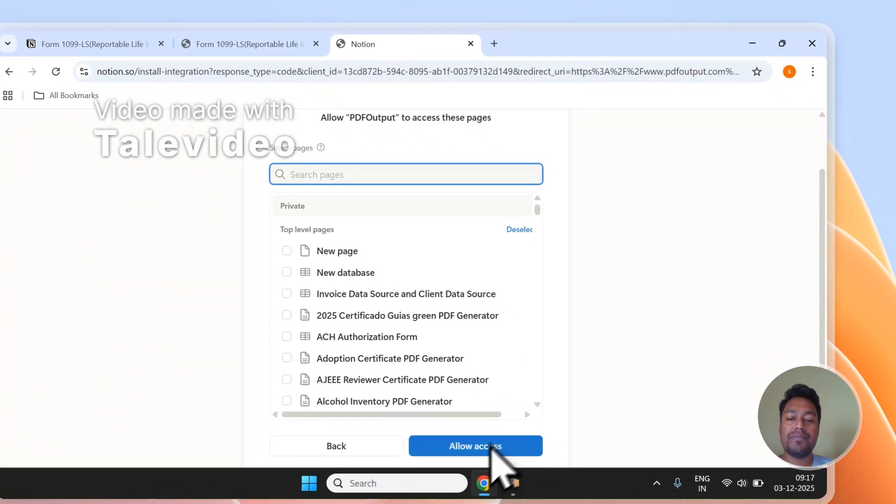
left_click(558, 503)
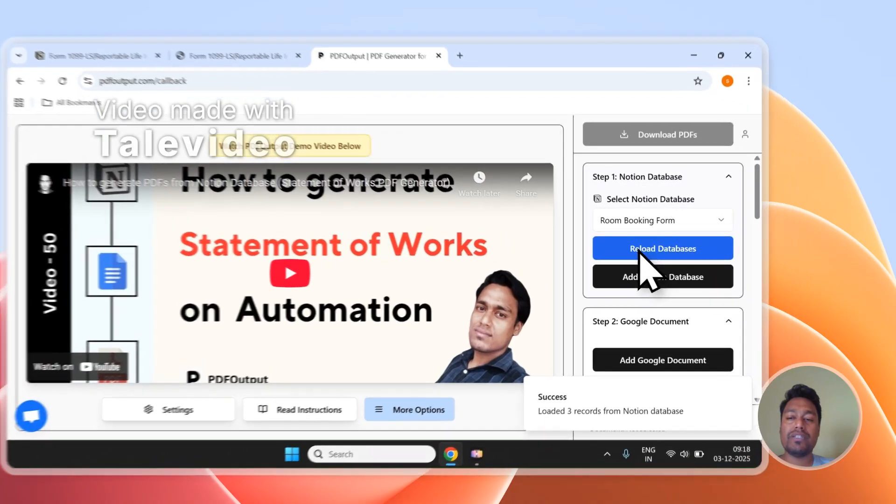
Reload the Notion databases in PDFOutput and select Form 1099-LS as the database
left_click(682, 249)
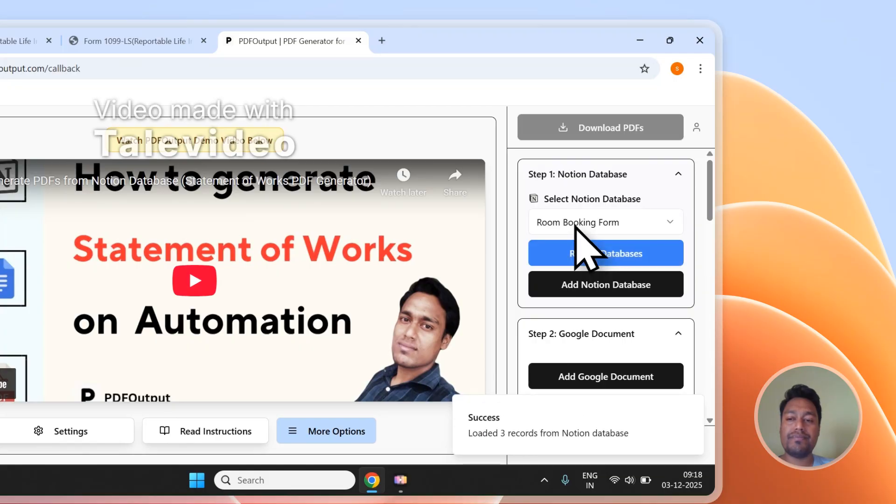
left_click(575, 223)
left_click(597, 224)
left_click(574, 251)
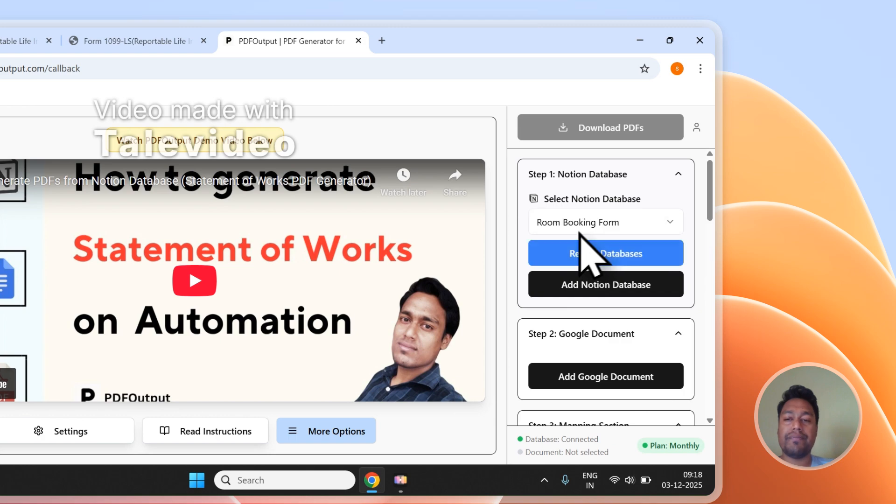
left_click(573, 228)
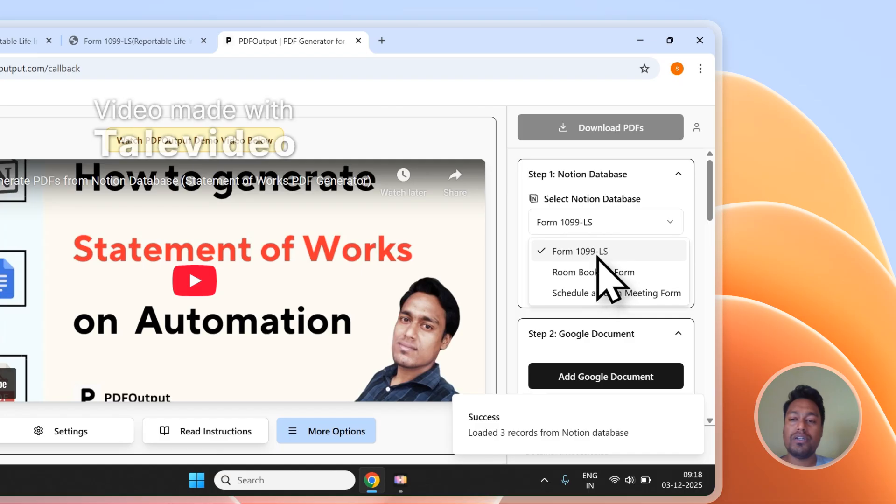
left_click(597, 256)
Examine the mapping section and the list of Form 1099-LS properties in PDFOutput
left_click_drag(711, 169, 716, 318)
scroll(637, 264, "up", 1)
scroll(593, 221, "down", 1)
scroll(594, 223, "down", 5)
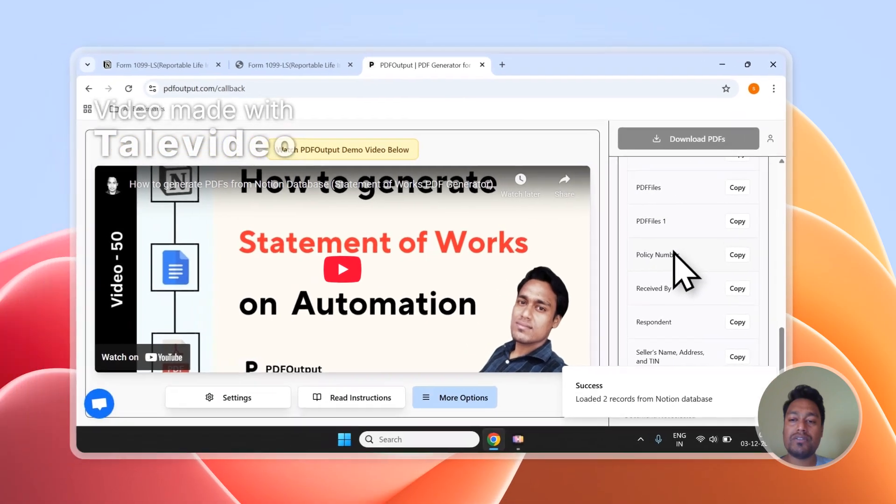
scroll(700, 280, "up", 7)
scroll(705, 288, "down", 4)
scroll(693, 273, "down", 4)
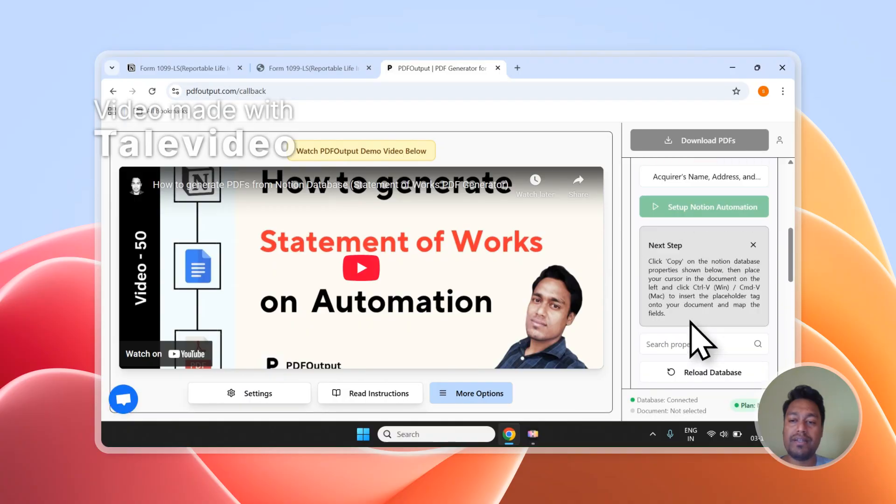
scroll(702, 339, "up", 5)
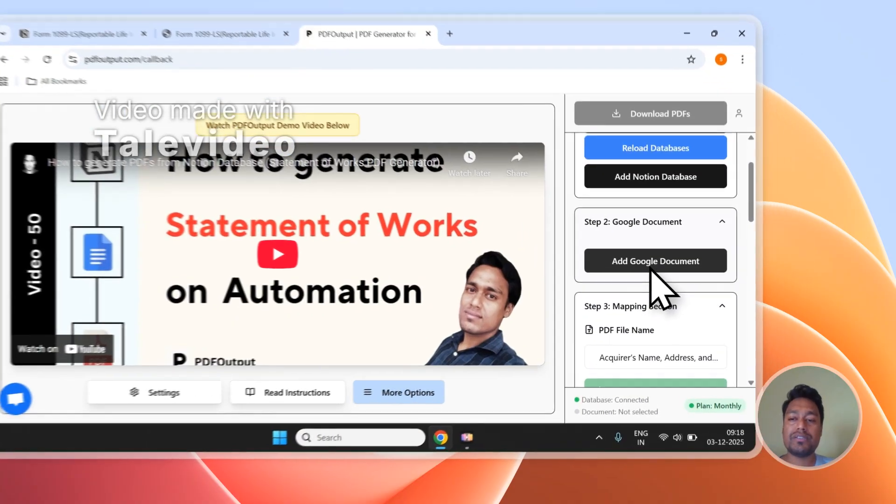
left_click(681, 281)
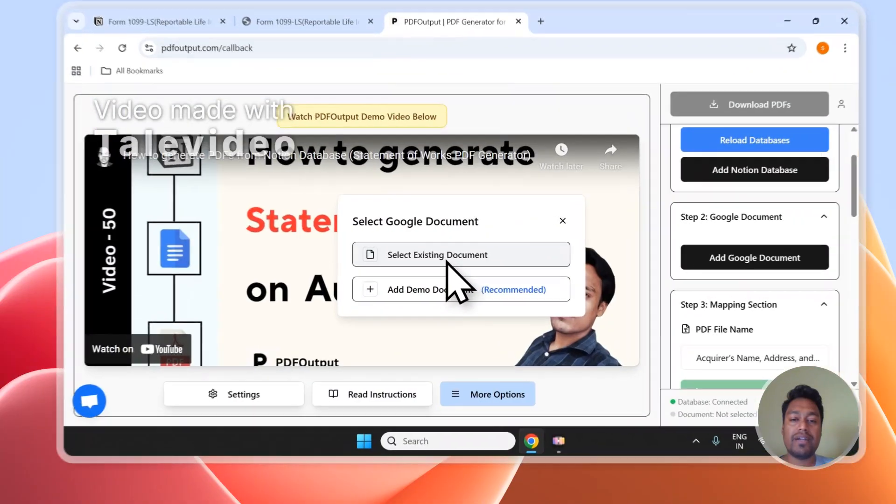
left_click(436, 274)
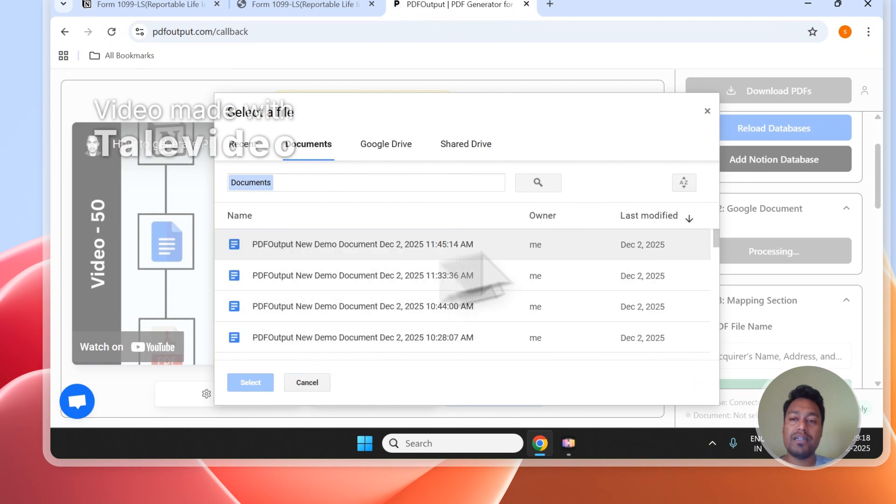
left_click(706, 112)
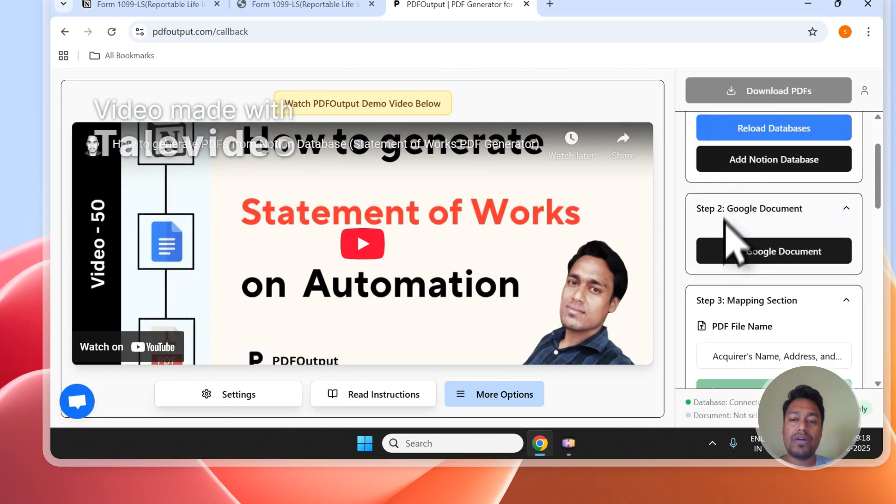
Add a demo Google document and delete the welcome text and blank lines above the Placeholders heading
left_click(705, 250)
left_click(411, 286)
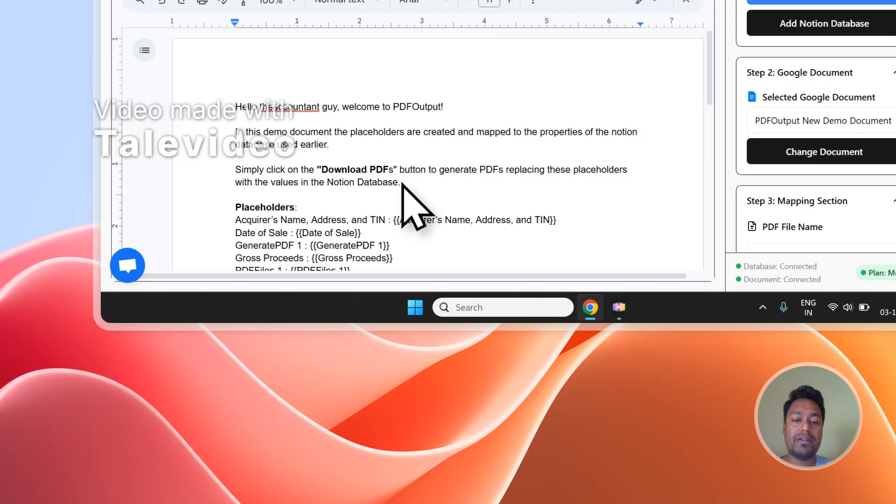
left_click_drag(401, 183, 314, 156)
key("BackSpace")
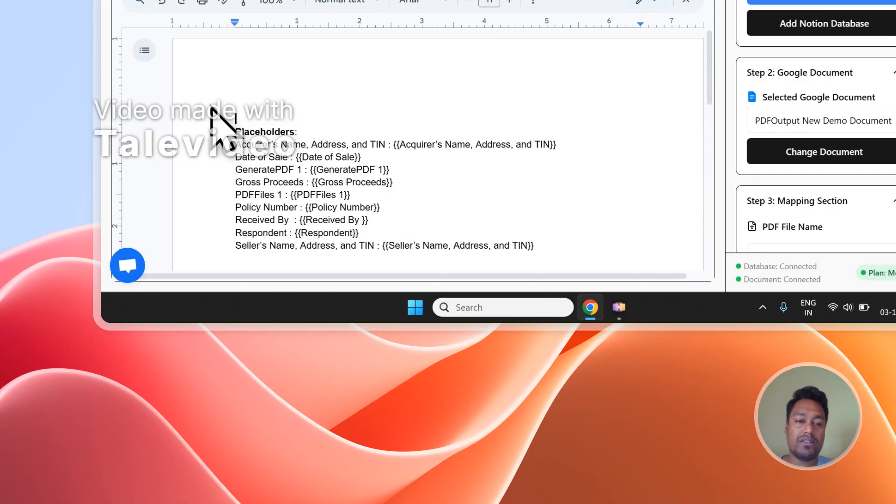
key("BackSpace")
key("BackSpace")
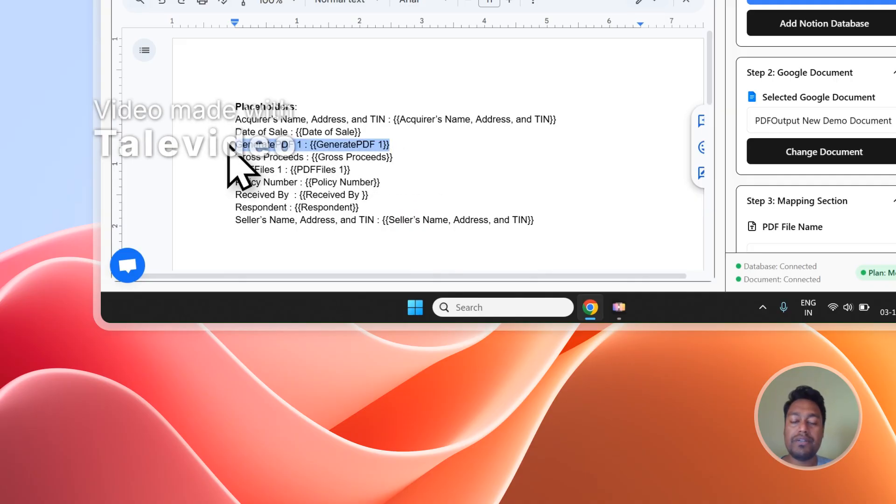
Delete the GeneratePDF 1 and PDFFiles 1 placeholder lines from the demo document
key("BackSpace")
key("BackSpace")
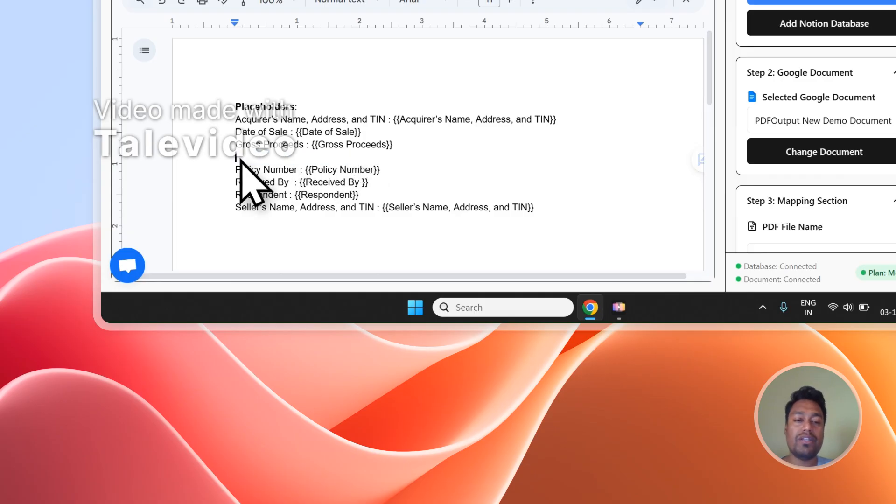
key("BackSpace")
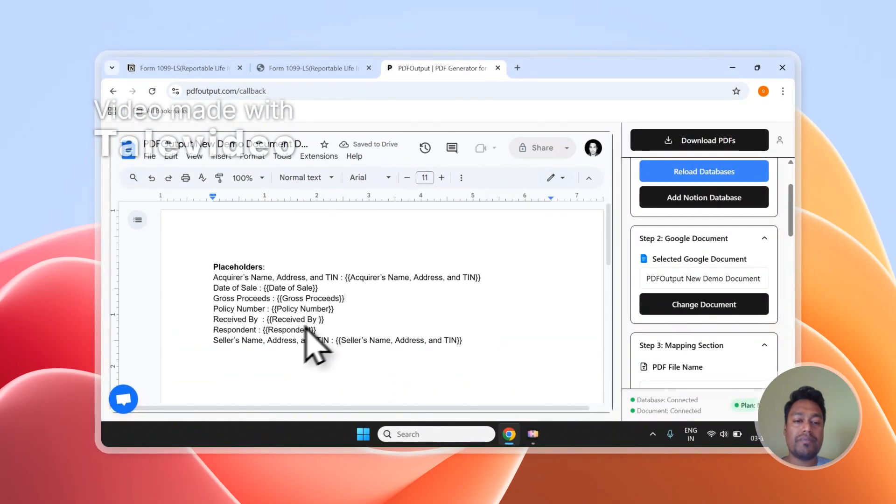
Compare the document's placeholders with the columns of the Form 1099-LS responses in Notion
left_click(310, 68)
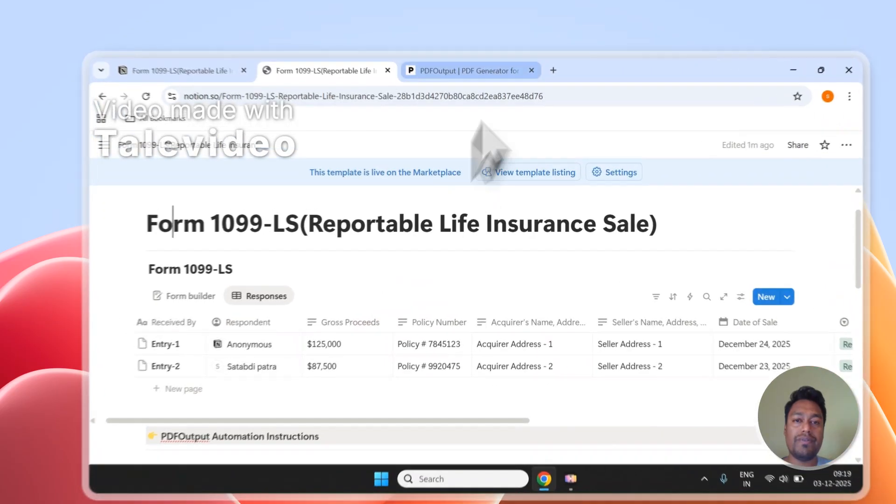
left_click(442, 68)
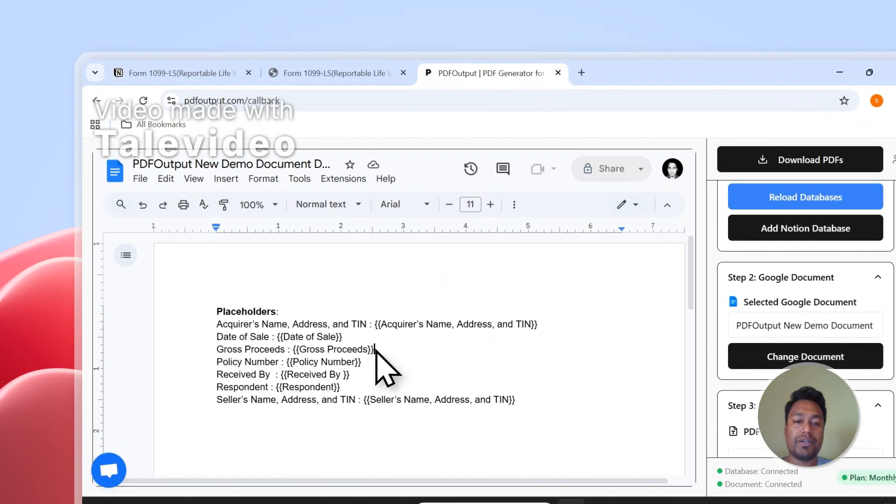
left_click(385, 72)
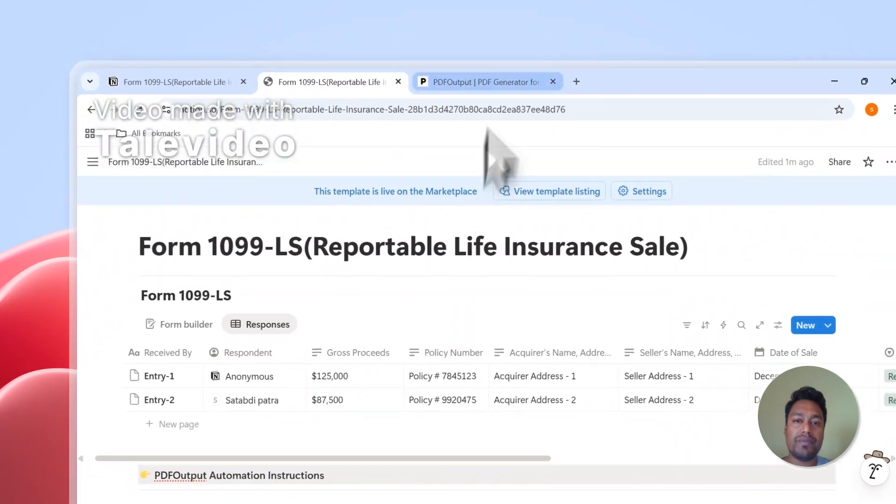
left_click(506, 66)
Copy the Policy Number placeholder from the property list and paste it below the document's placeholder lines
left_click_drag(380, 349, 304, 349)
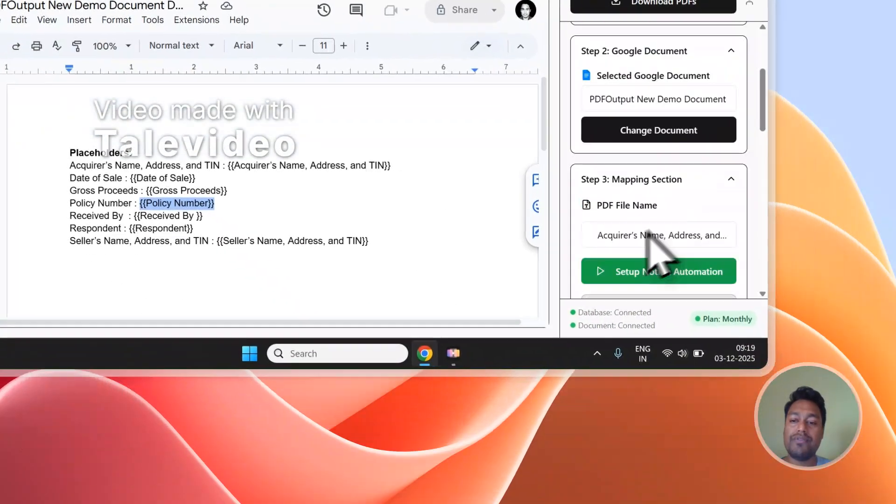
scroll(815, 406, "down", 10)
scroll(697, 318, "down", 3)
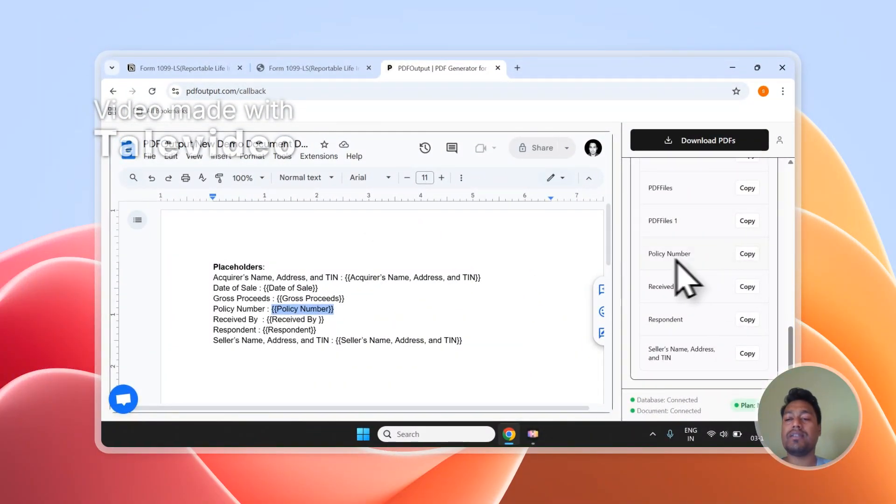
left_click(747, 253)
left_click(289, 359)
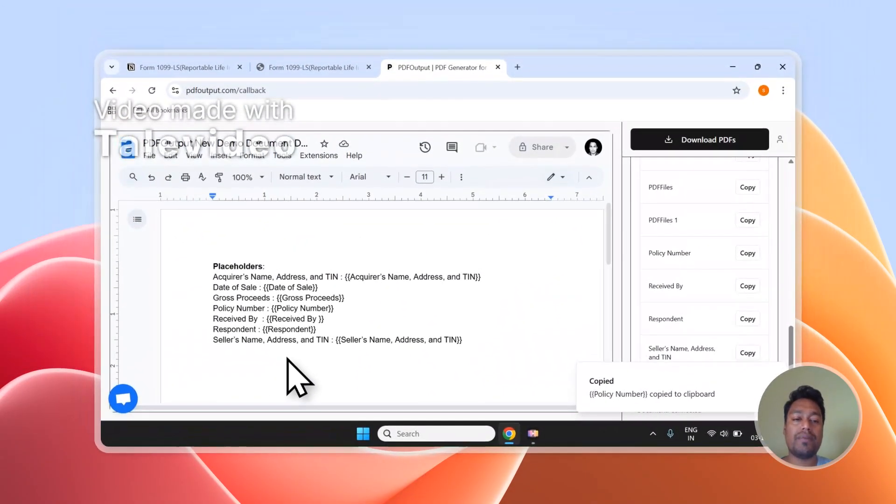
key("ctrl+v")
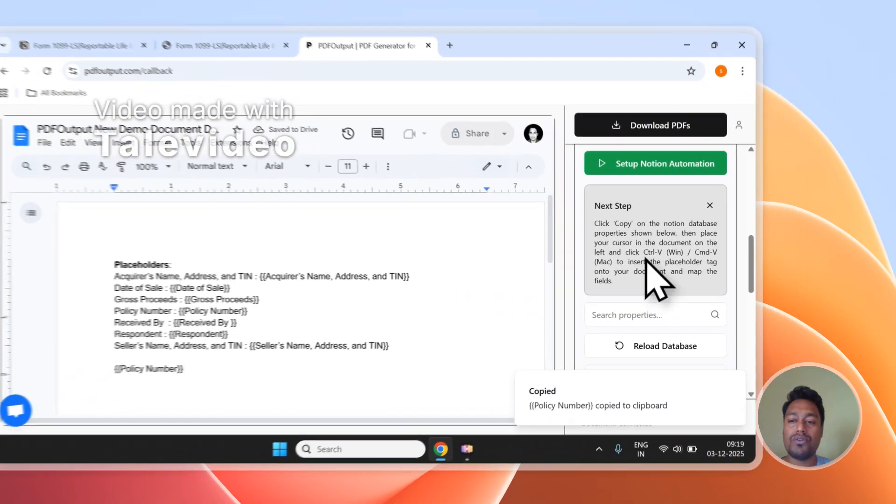
Copy the Gross Proceeds placeholder and remove the extra {{Policy Number}} tag below the placeholder lines
left_click_drag(693, 256, 677, 265)
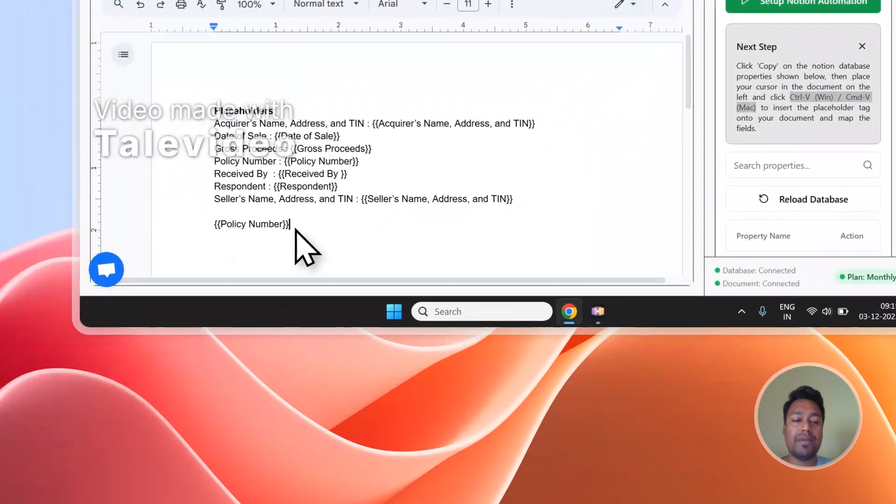
left_click_drag(237, 265, 165, 265)
scroll(864, 224, "down", 7)
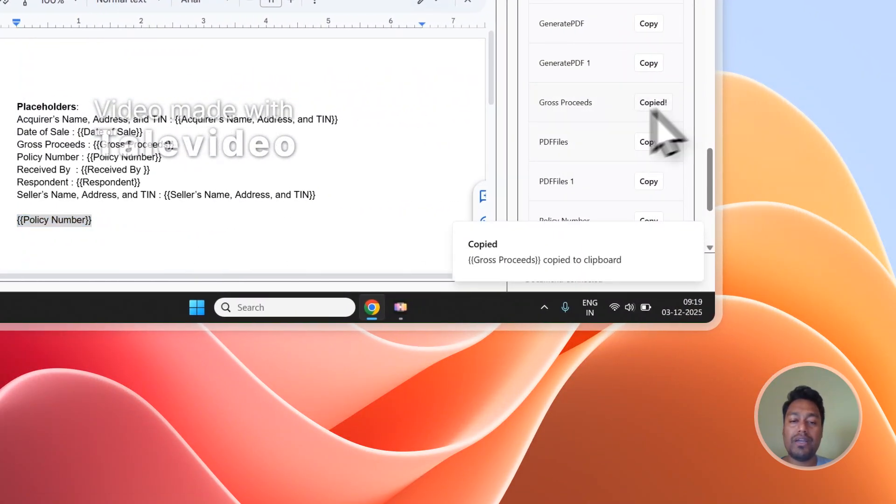
double_click(129, 244)
left_click(129, 244)
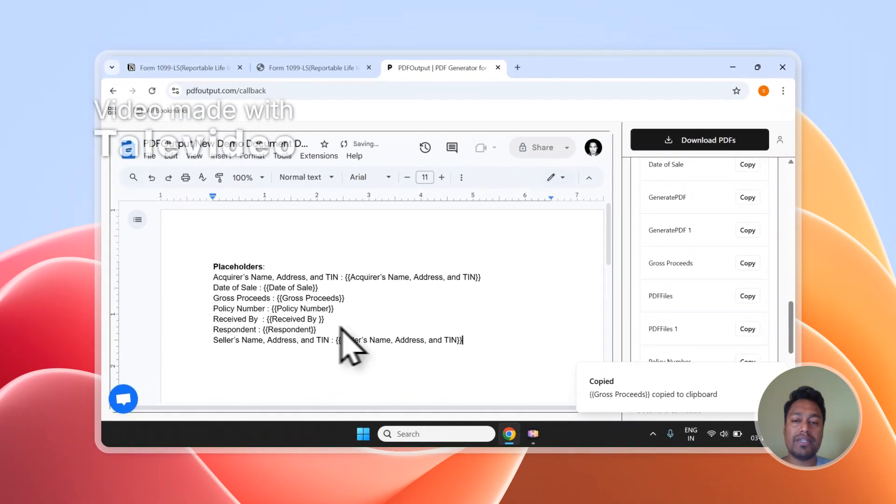
Set the PDF file name to the Policy Number property in the mapping section
scroll(746, 289, "up", 10)
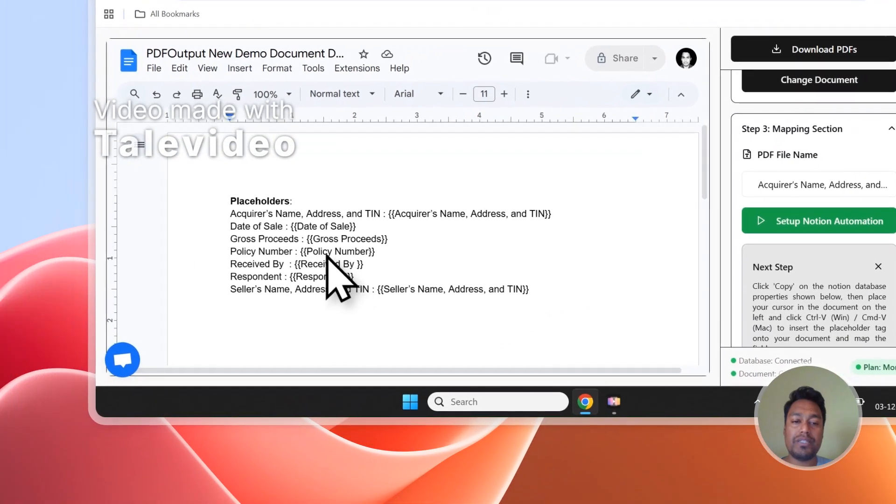
left_click(772, 183)
scroll(785, 154, "down", 3)
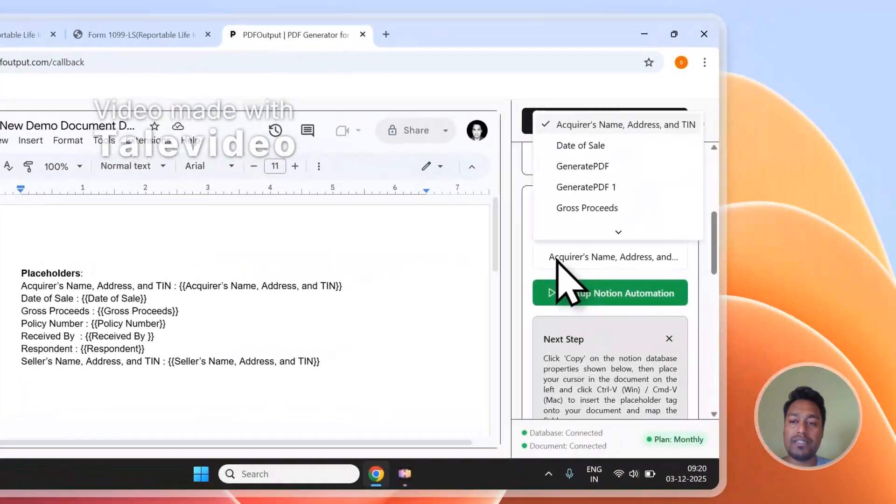
left_click(581, 168)
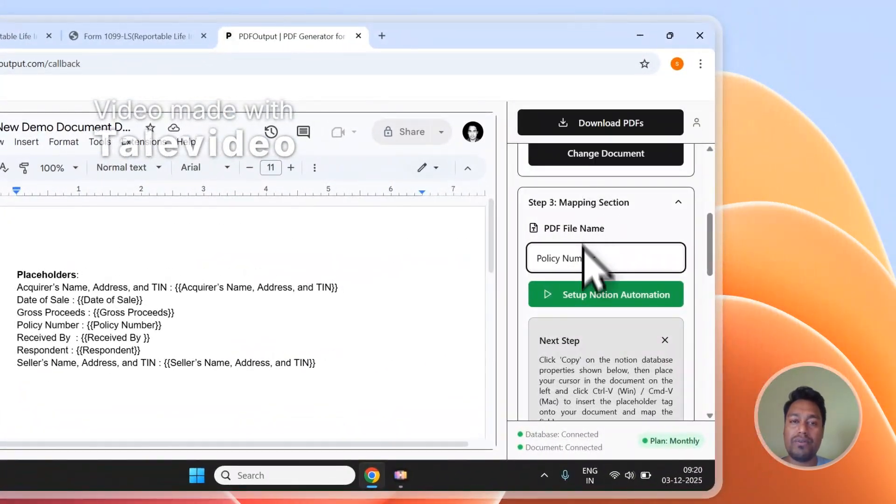
Check the policy numbers of the Form 1099-LS responses in Notion and return to PDFOutput's Download PDFs option
left_click(135, 35)
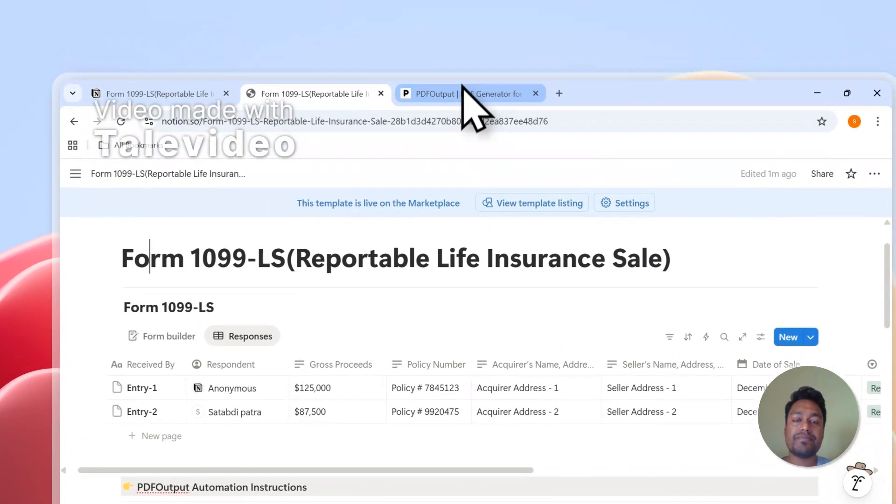
left_click(481, 29)
scroll(728, 336, "up", 5)
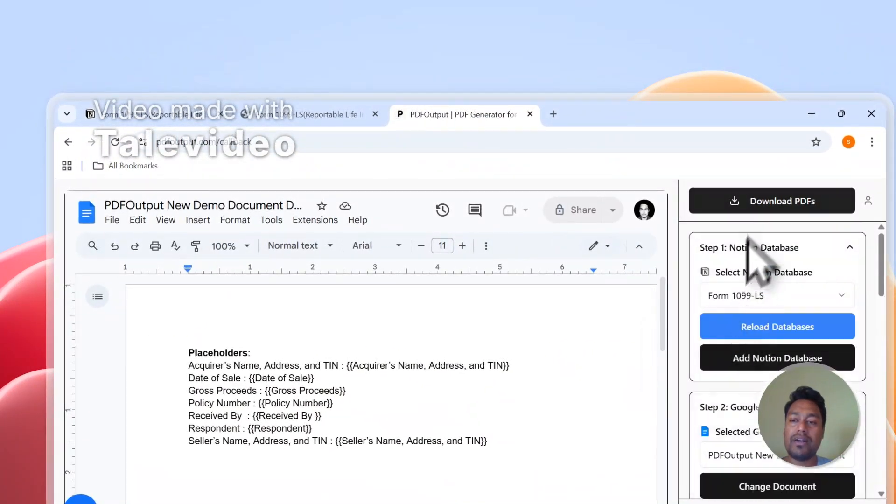
left_click(758, 208)
Delete the duplicate GeneratePDF 1 and PDFFiles 1 properties from the Form 1099-LS responses table in Notion
left_click(313, 115)
left_click_drag(333, 406, 625, 402)
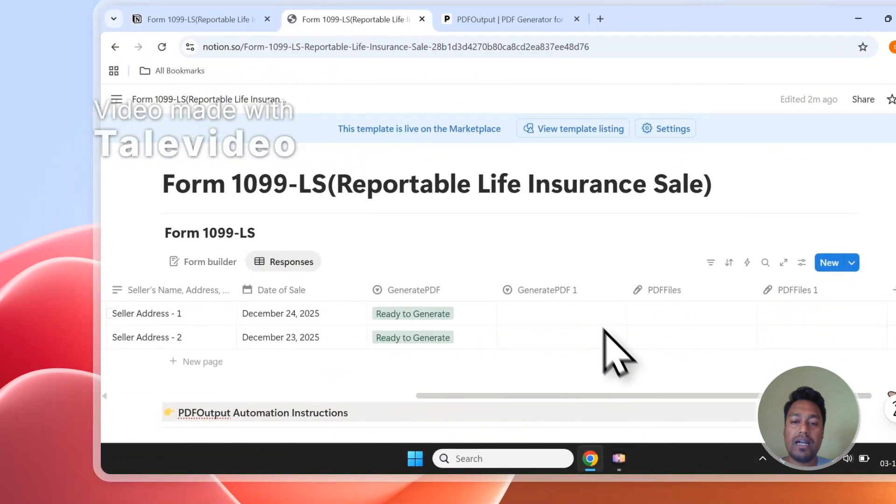
left_click(584, 300)
scroll(561, 421, "down", 2)
left_click(558, 425)
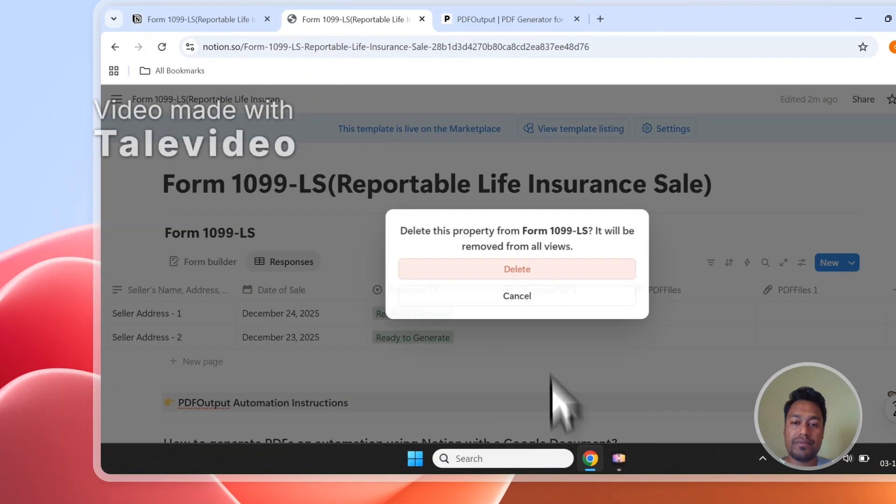
left_click(546, 270)
left_click(719, 289)
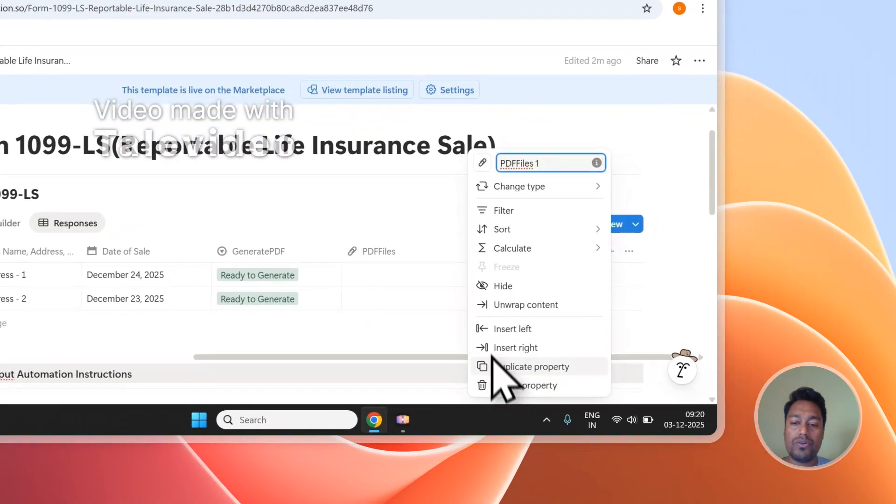
left_click(495, 383)
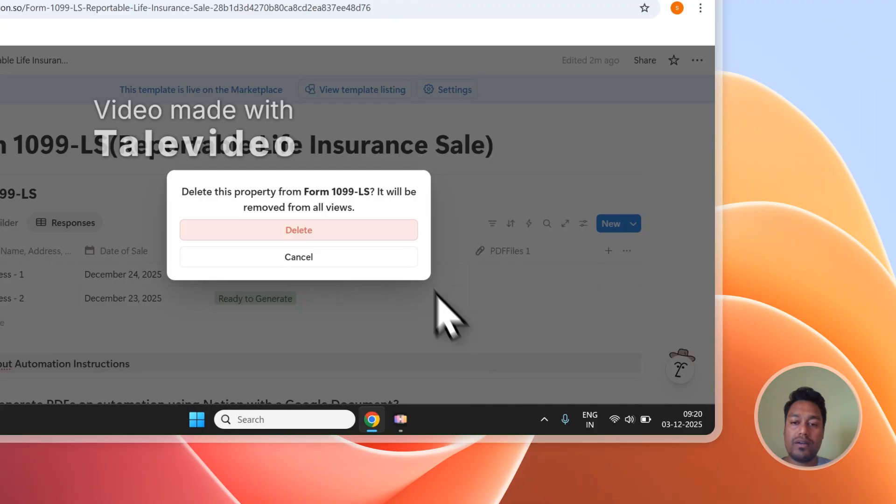
left_click(413, 233)
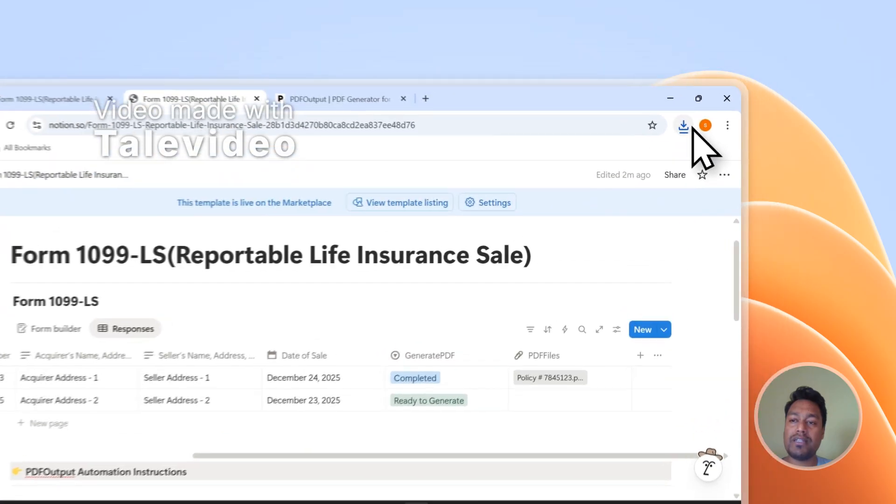
Check the recent downloads for the generated PDFs and open both files attached in the PDFFiles column
left_click(745, 92)
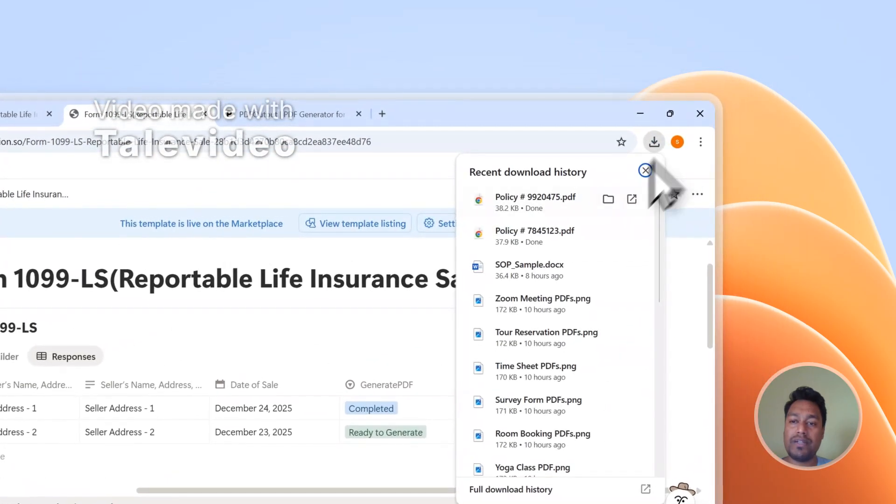
left_click(655, 150)
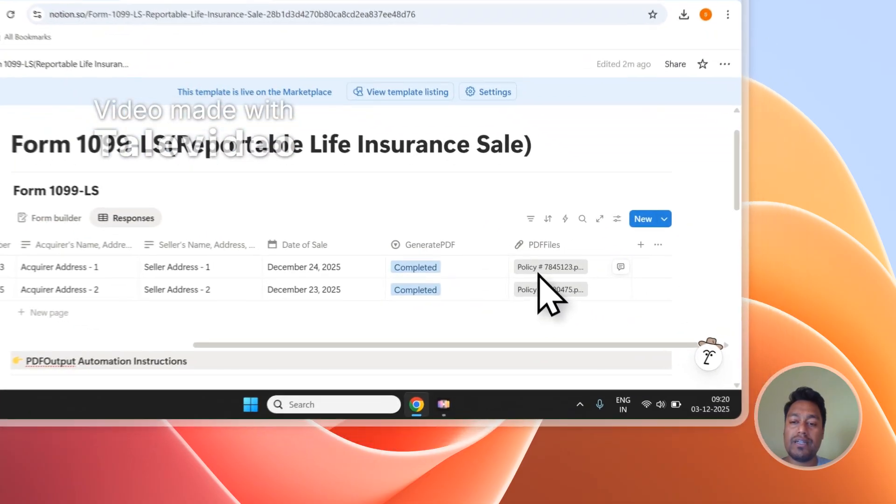
left_click(626, 334)
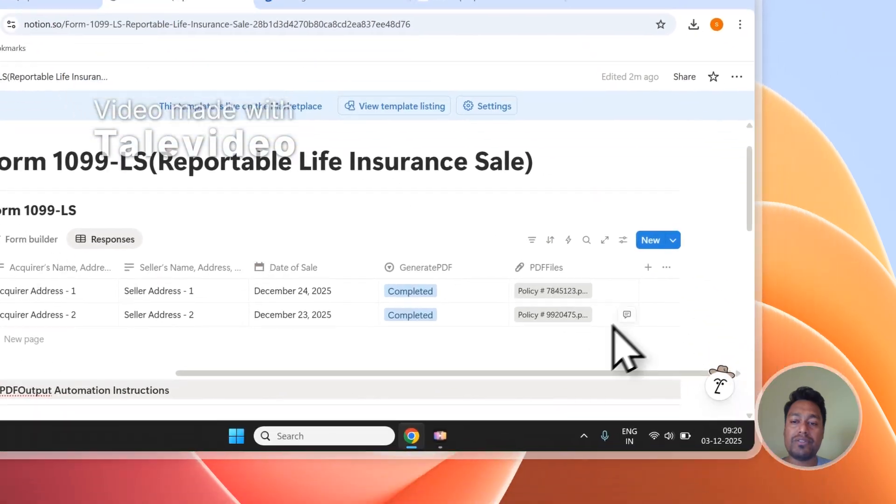
left_click(653, 422)
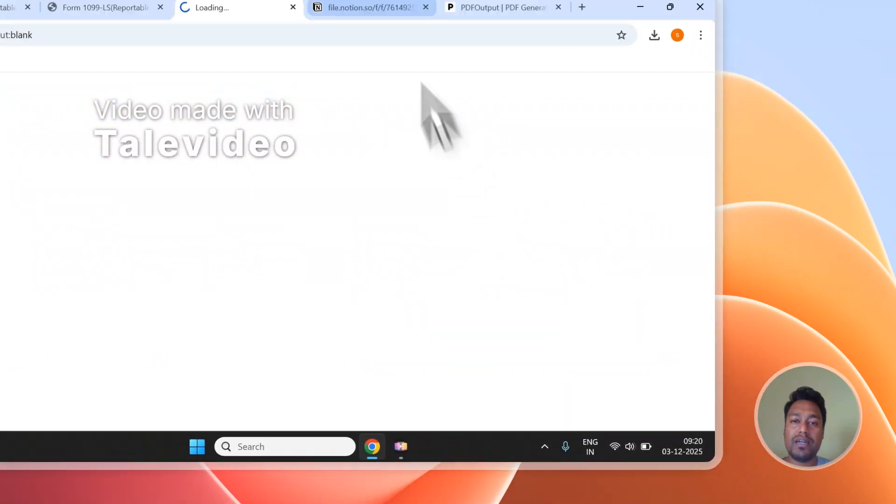
left_click(373, 102)
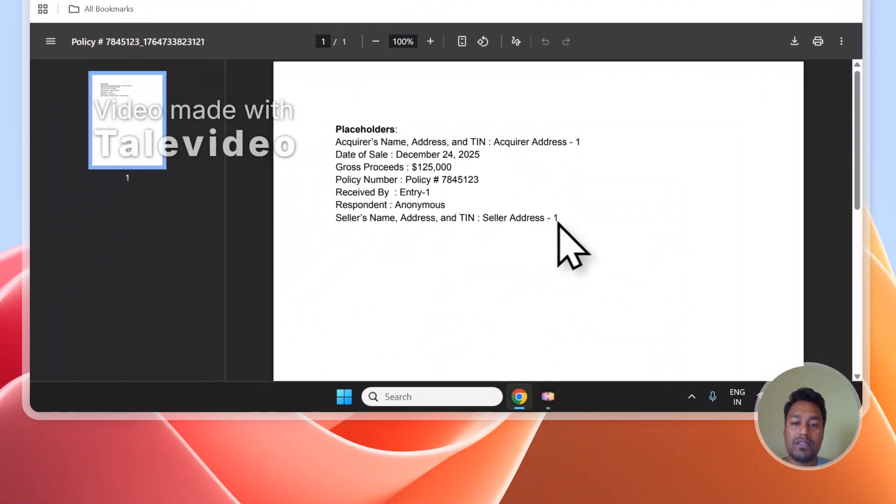
Examine the filled-in placeholder values in the PDFs of the first and second responses
left_click_drag(383, 362, 407, 364)
left_click_drag(553, 222, 339, 136)
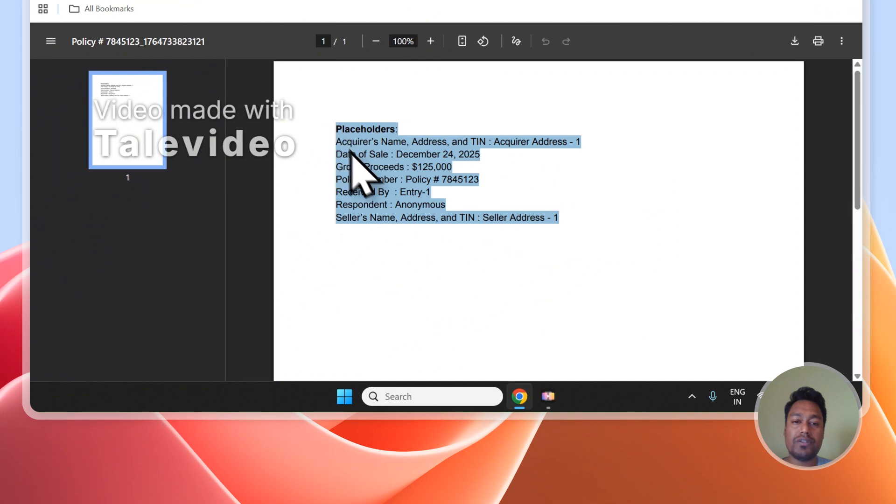
left_click(367, 185)
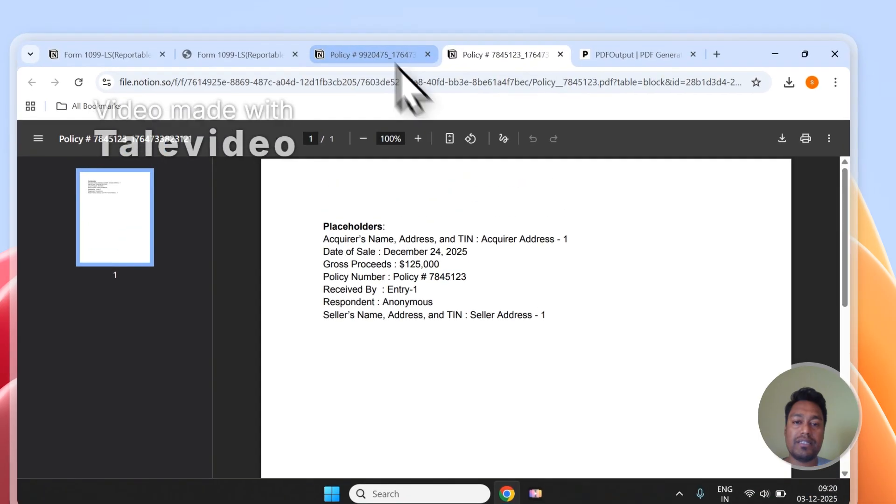
left_click(397, 54)
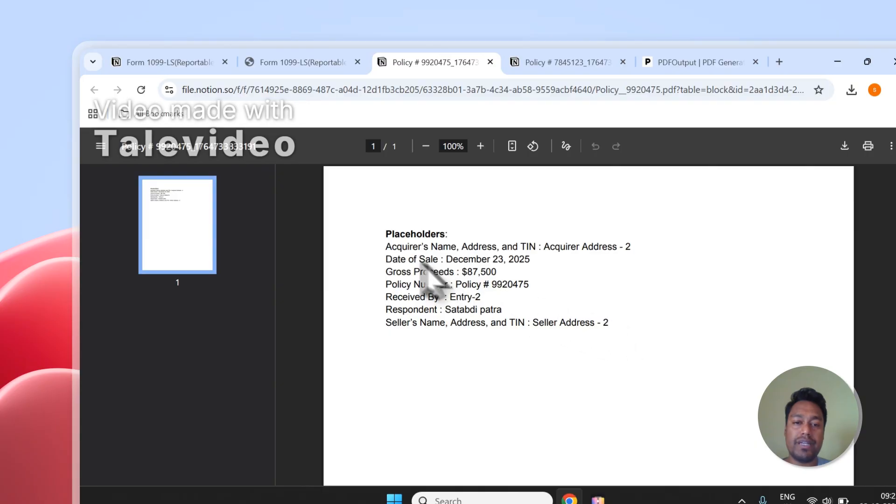
left_click_drag(388, 246, 600, 330)
left_click(618, 312)
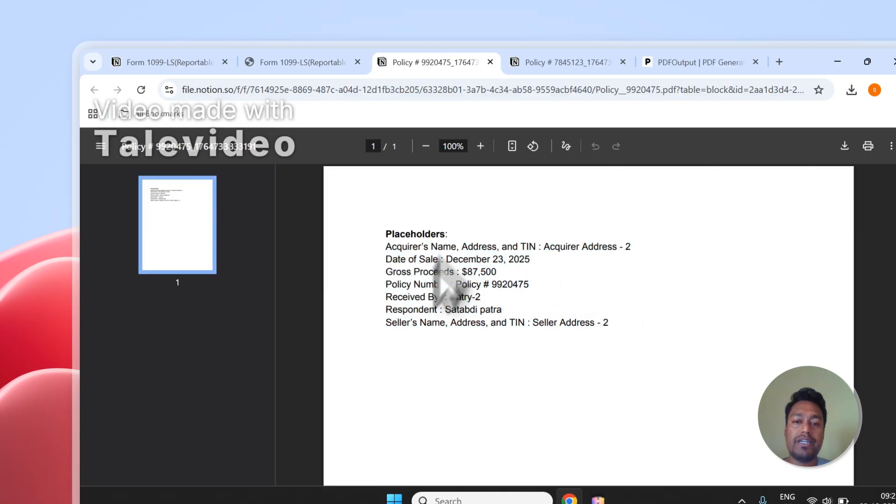
Compare the two responses' PDFs with each other and close both files
left_click(562, 68)
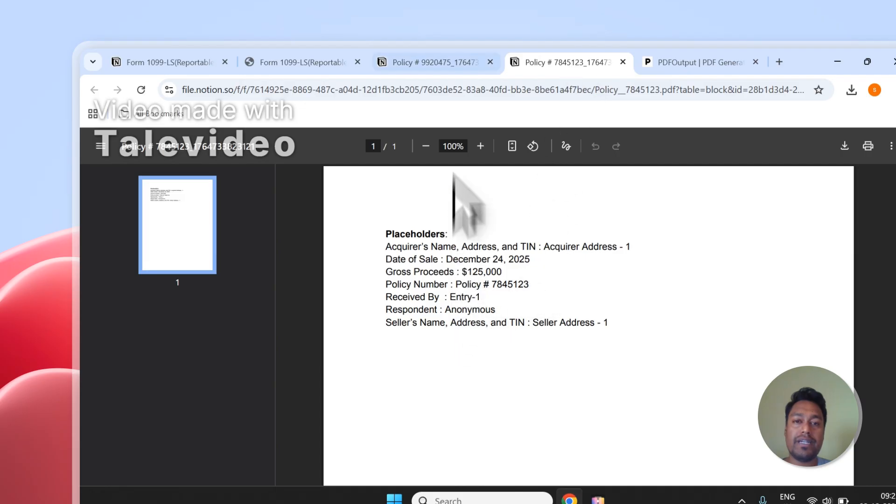
left_click(448, 67)
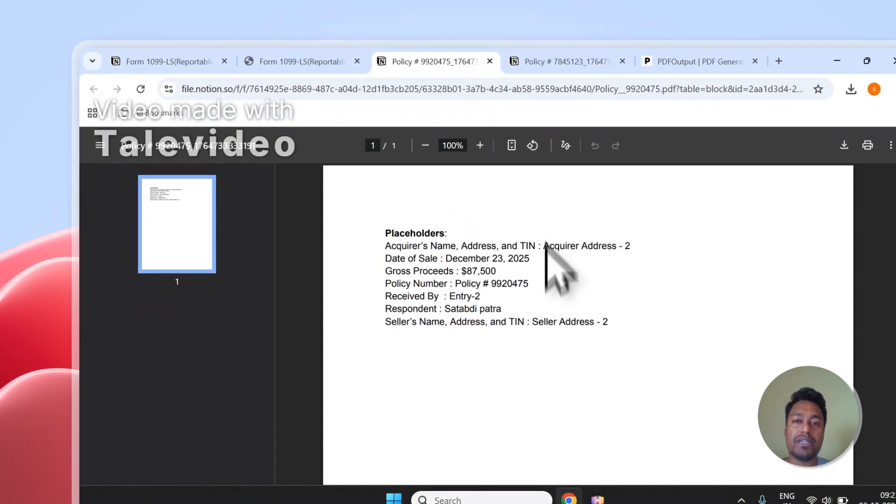
left_click(553, 63)
left_click(490, 61)
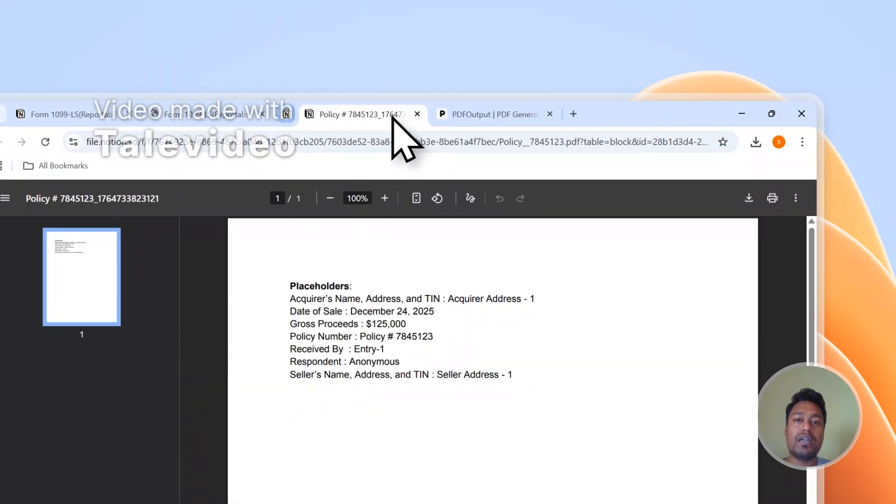
left_click(393, 115)
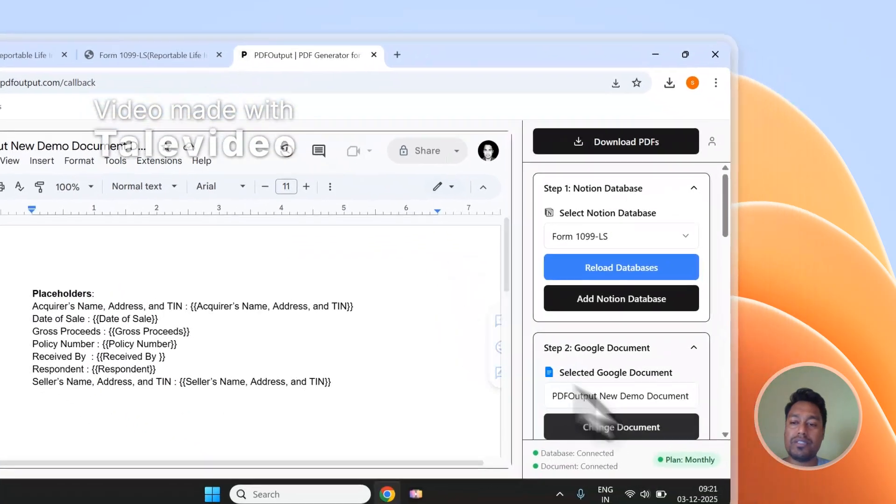
Set up the Notion automation from PDFOutput's mapping section, with Policy Number as the PDF file name
scroll(653, 354, "down", 4)
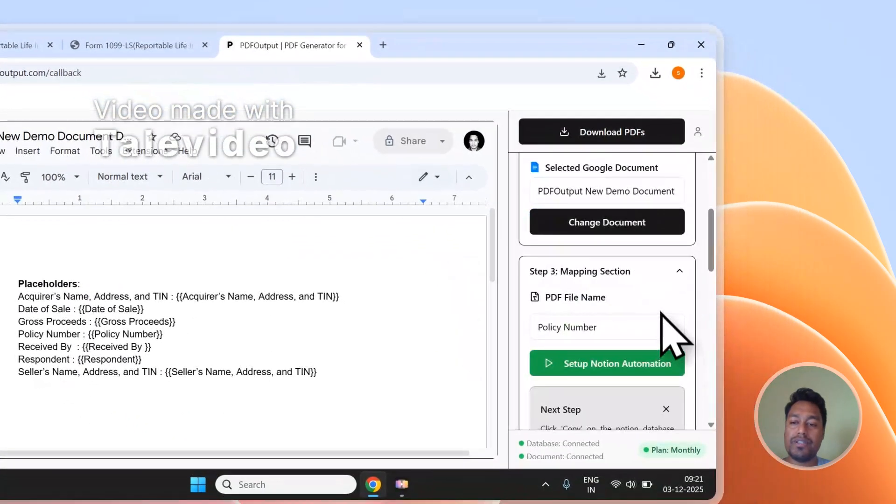
scroll(662, 315, "down", 3)
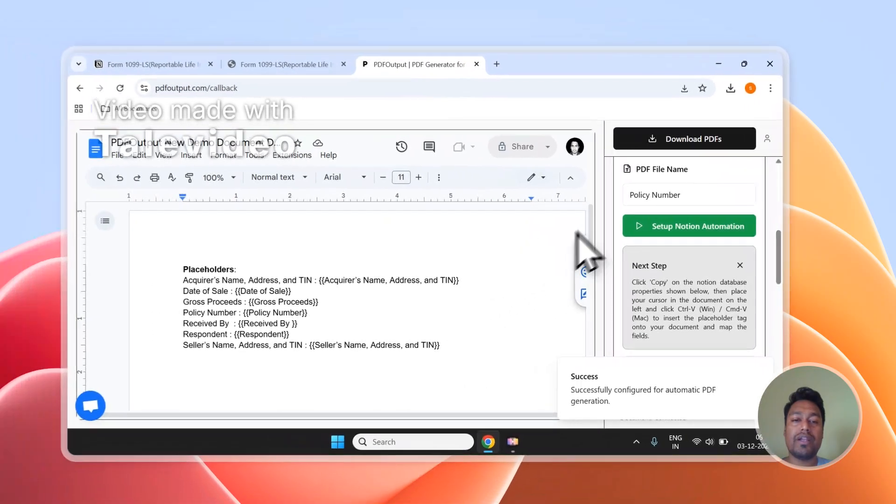
scroll(735, 260, "up", 5)
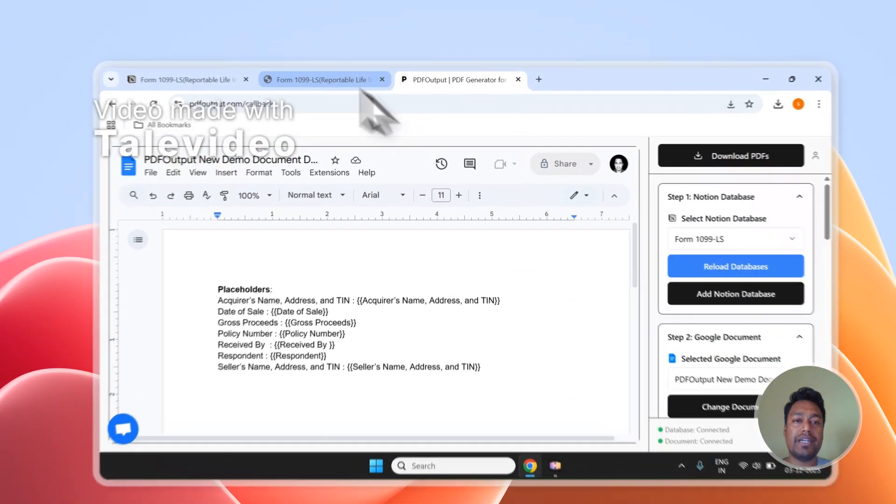
Add an empty row to the Form 1099-LS responses in Notion and set its GeneratePDF to Ready to Generate
left_click(322, 67)
left_click(213, 449)
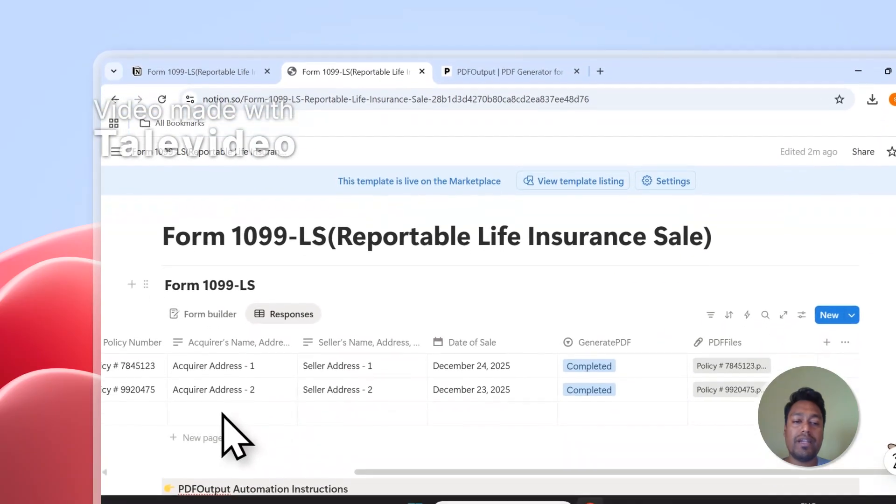
left_click(653, 452)
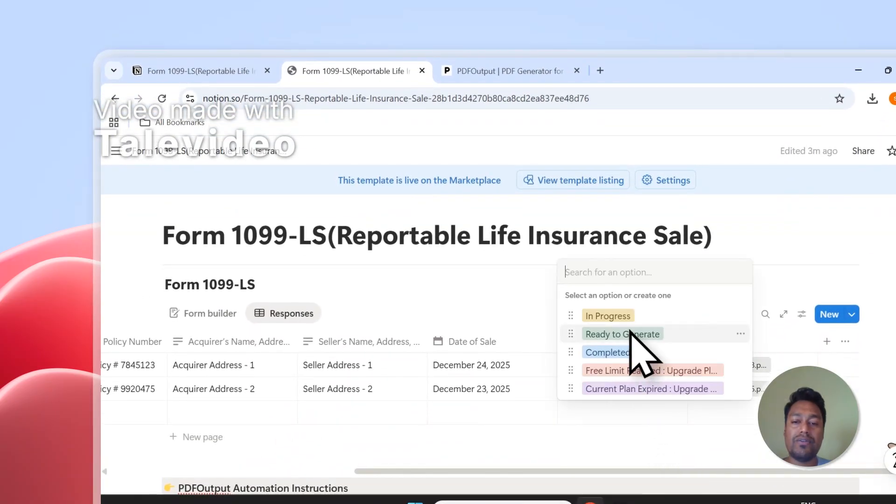
View the published form's questions and the responses table, and return to PDFOutput
left_click(200, 70)
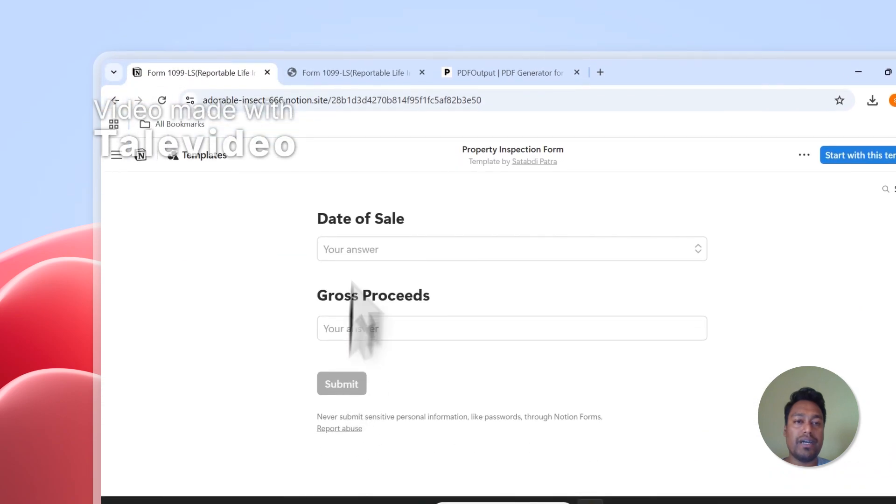
left_click(354, 73)
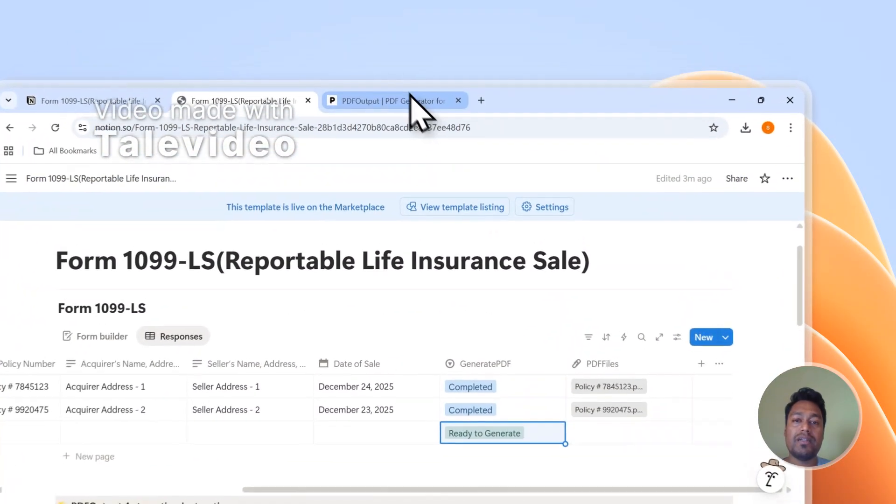
left_click(448, 68)
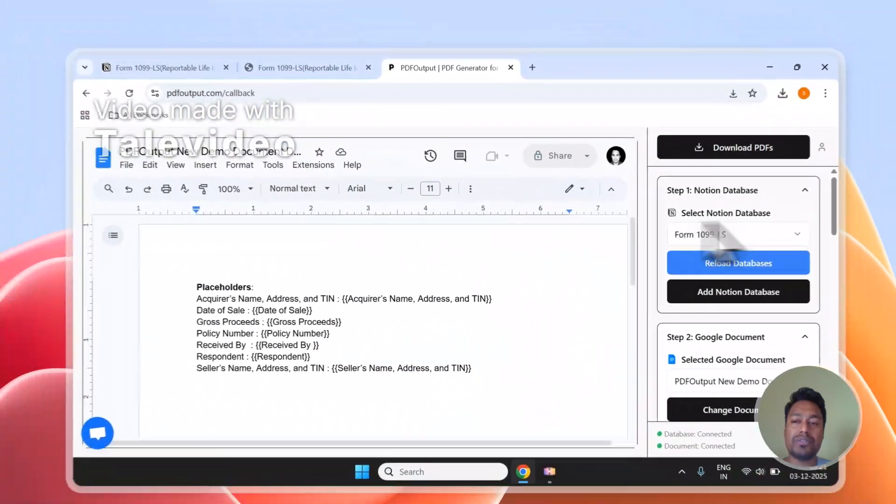
Examine PDFOutput's database, document and mapping steps against the document's placeholders and the Notion responses table
scroll(659, 176, "down", 3)
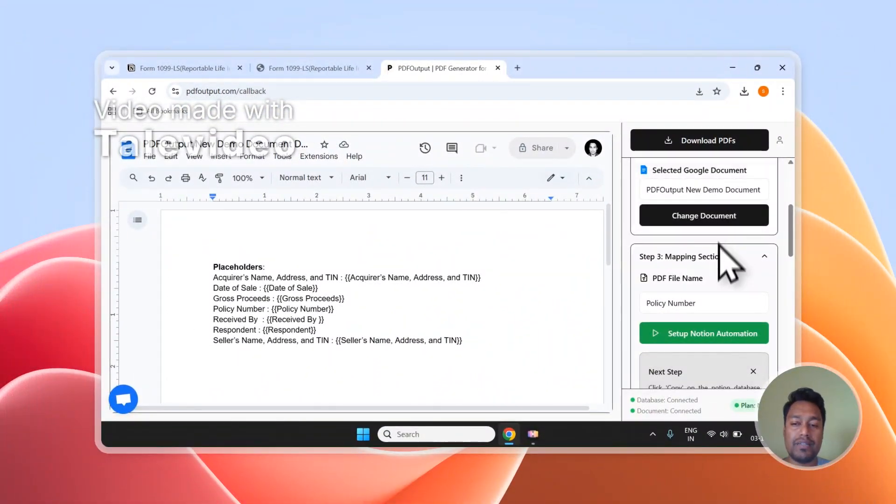
scroll(720, 262, "down", 5)
scroll(714, 280, "up", 4)
left_click(327, 84)
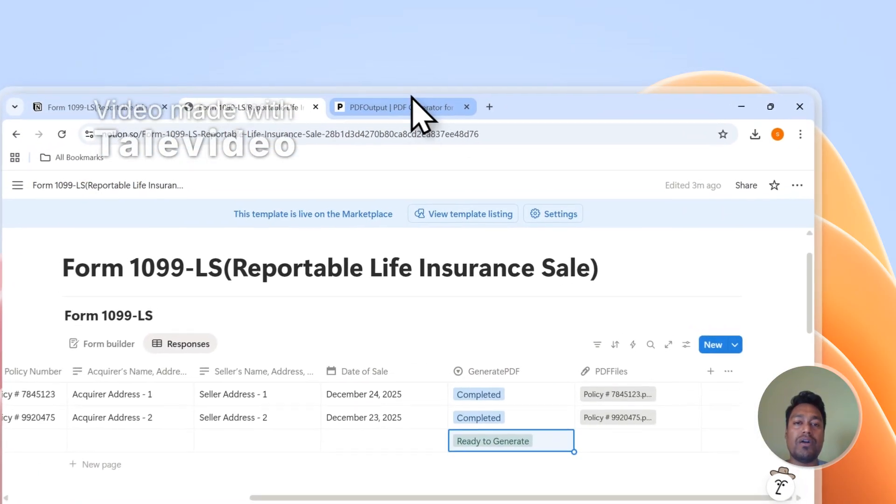
left_click(434, 68)
scroll(769, 309, "up", 2)
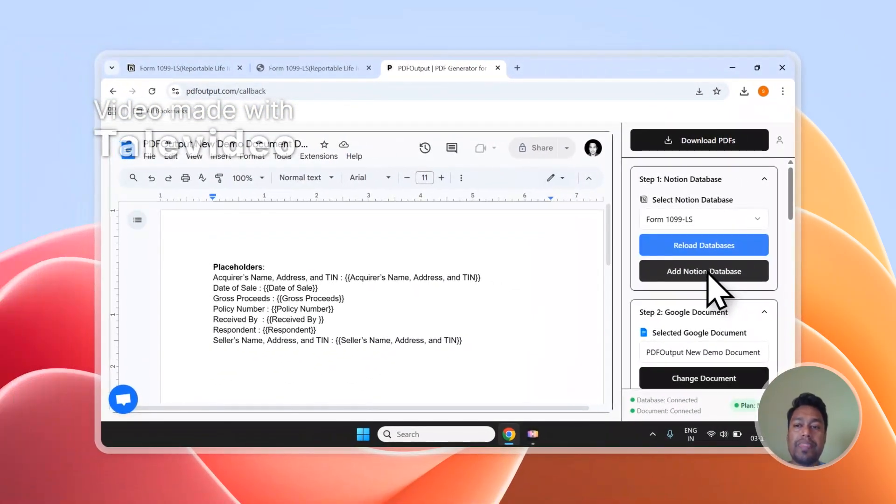
scroll(546, 263, "down", 3)
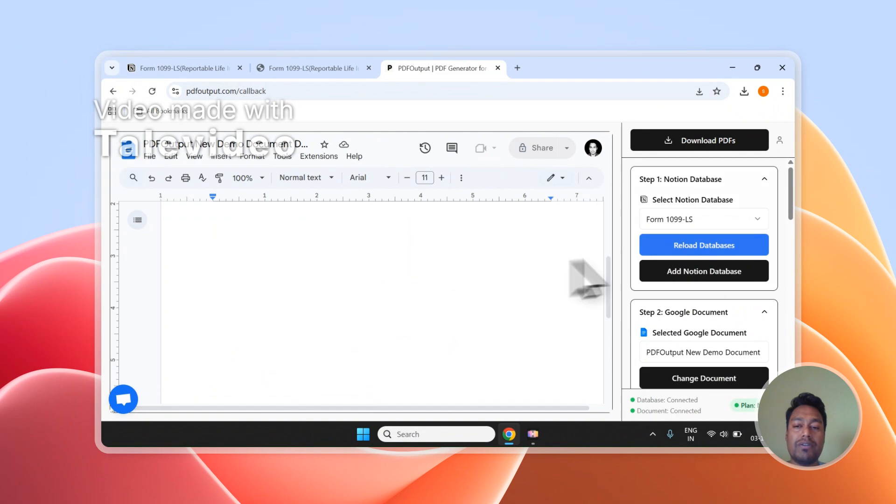
scroll(520, 300, "up", 3)
scroll(701, 280, "down", 2)
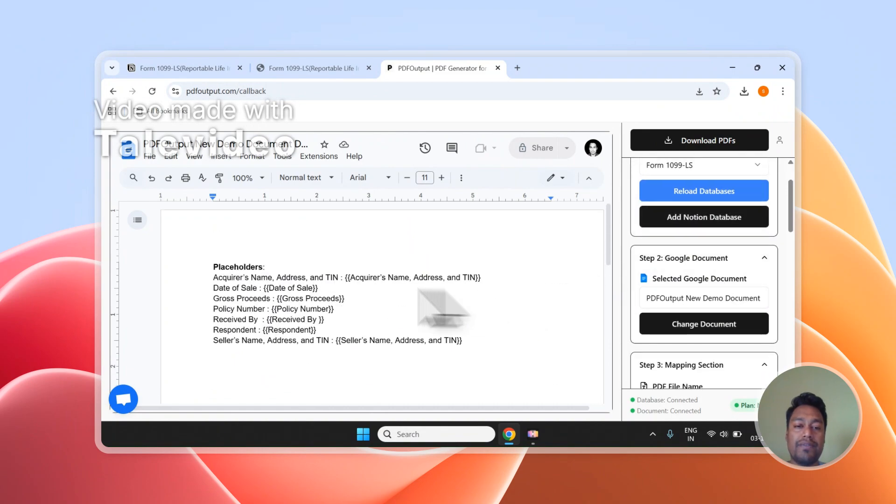
scroll(770, 327, "down", 8)
scroll(747, 289, "up", 2)
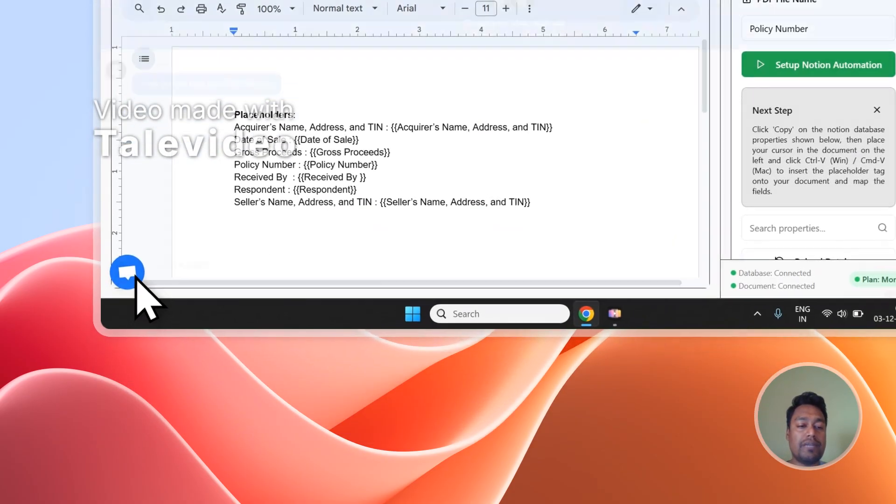
View and close PDFOutput's support chat, and open the account menu with the plan upgrade option
left_click(133, 404)
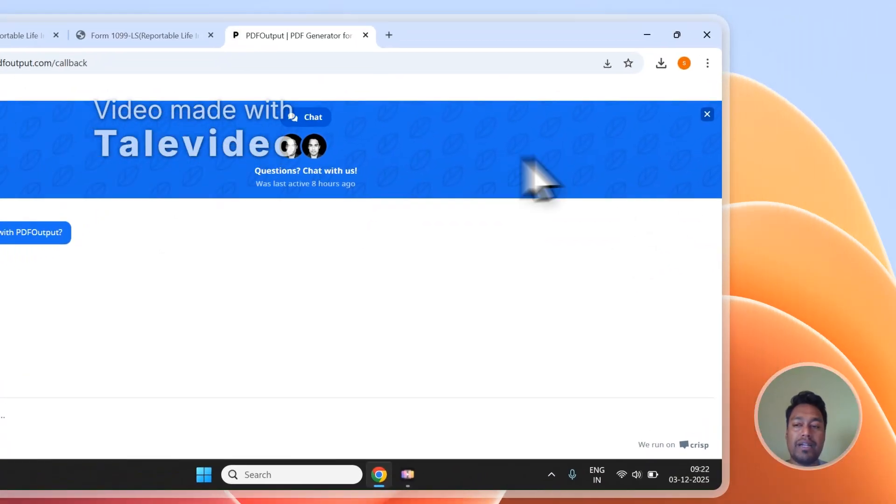
left_click(707, 114)
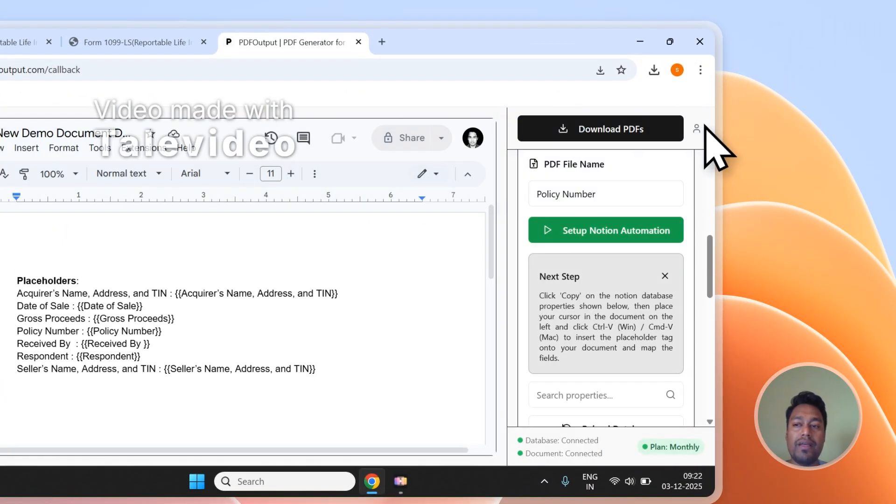
left_click(696, 129)
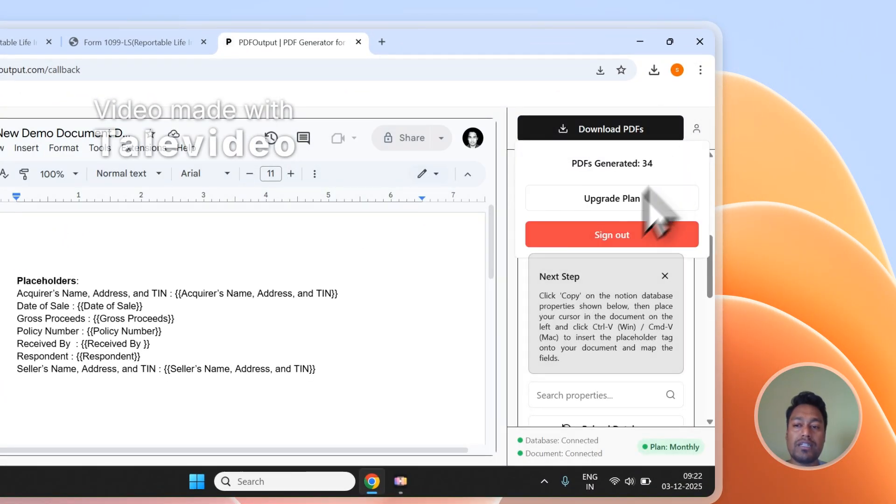
Sign out of PDFOutput and open the website's contact page at its Send Message form
left_click(615, 235)
left_click_drag(709, 133, 715, 450)
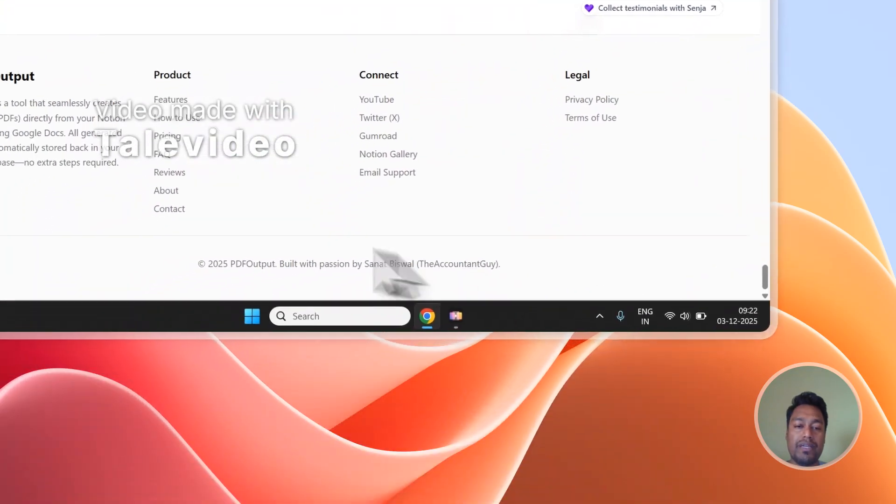
left_click(170, 209)
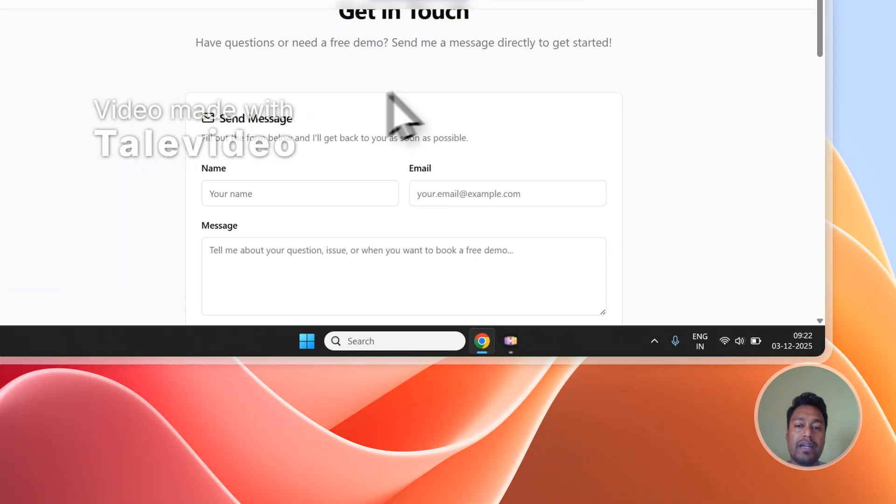
scroll(389, 92, "down", 1)
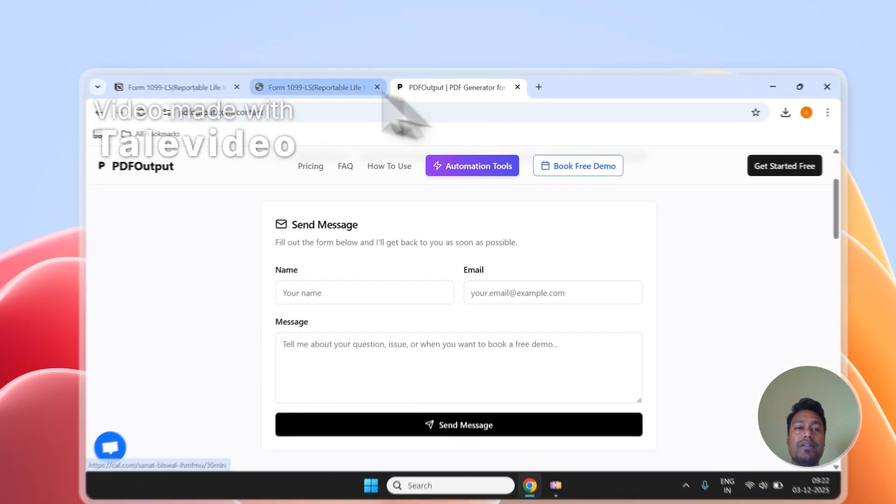
Switch to the Form 1099-LS responses table in Notion and view its GeneratePDF and PDFFiles columns
left_click(355, 69)
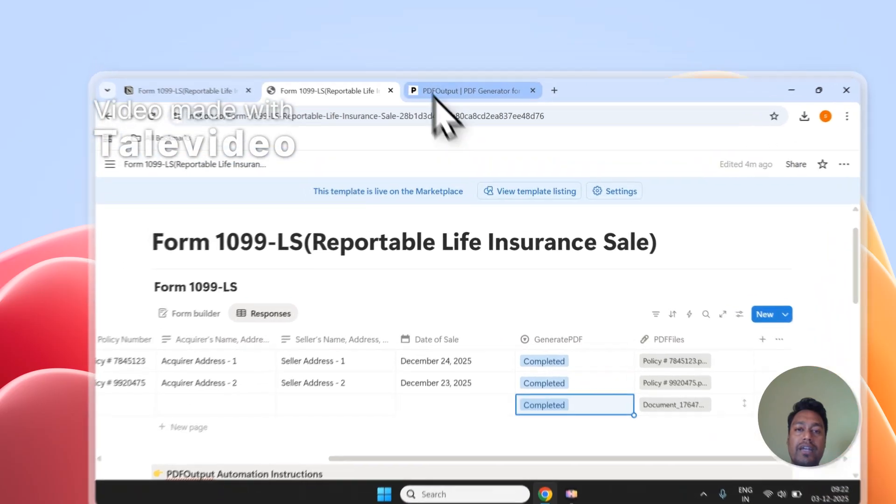
left_click(441, 70)
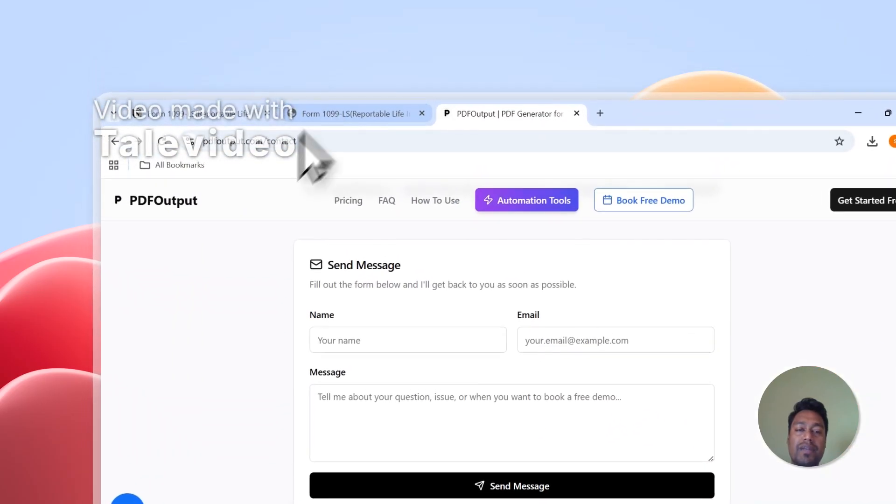
left_click(346, 114)
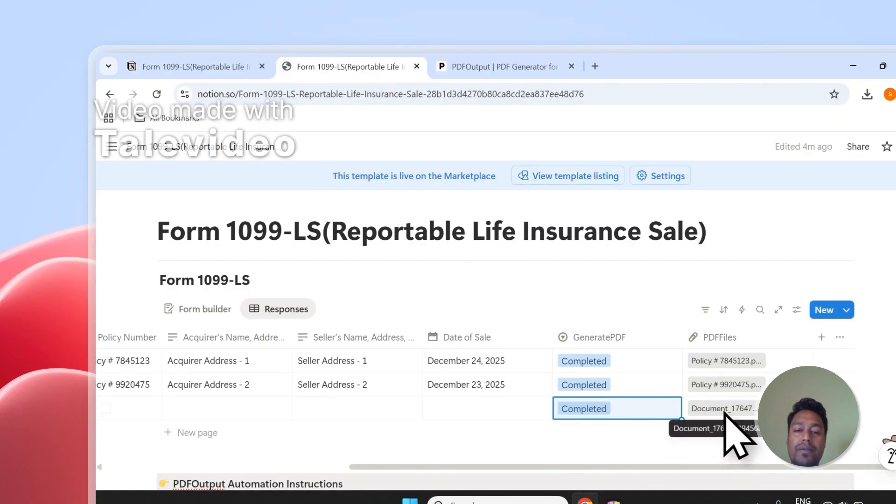